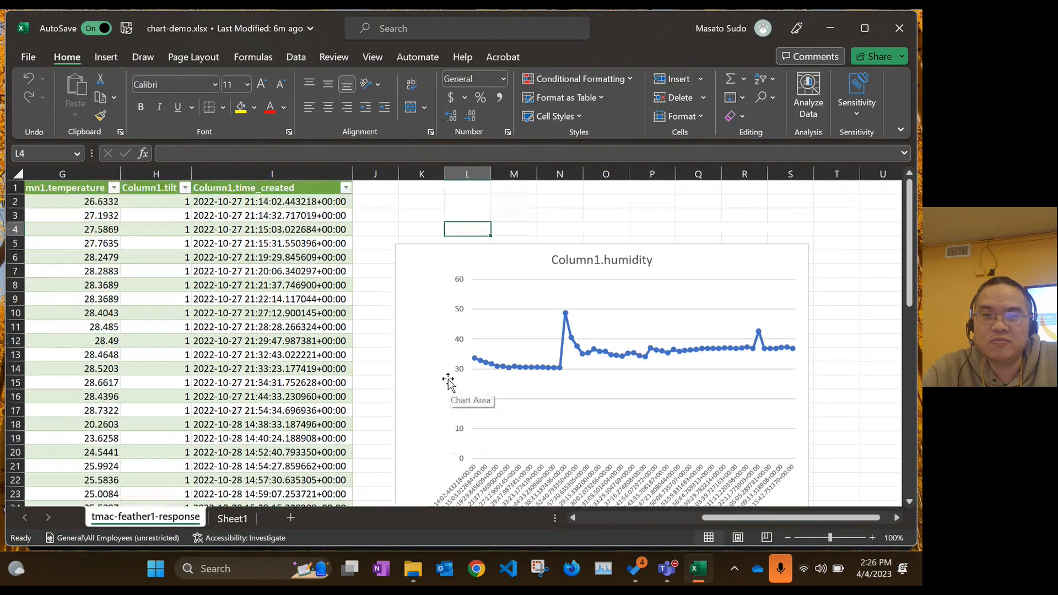
Examine the sensor data table and the humidity and light line charts beside it in chart-demo.xlsx.
scroll(448, 380, "left", 5)
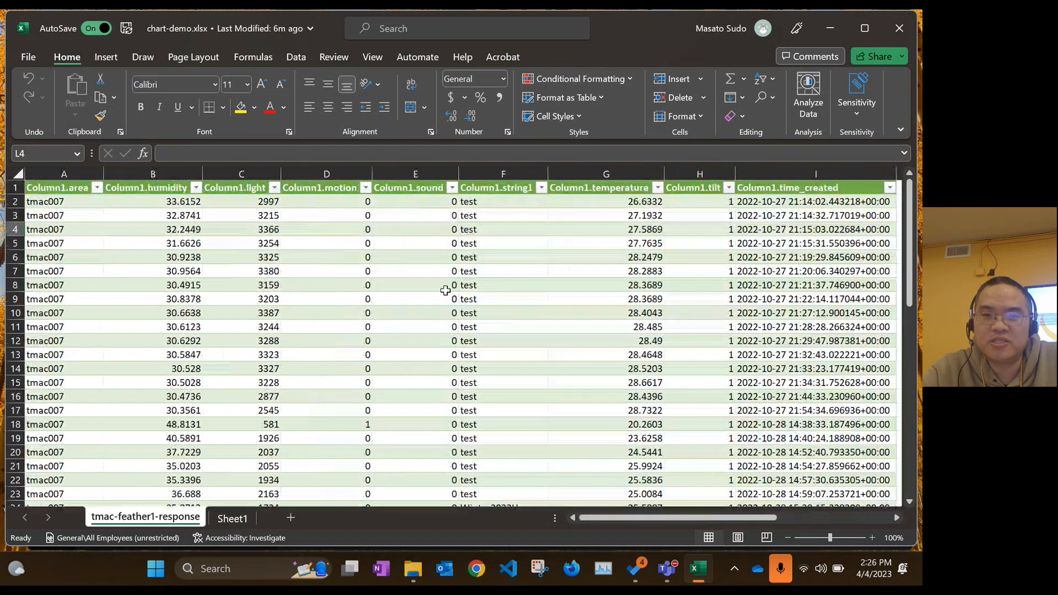
scroll(444, 291, "right", 5)
scroll(497, 319, "down", 9)
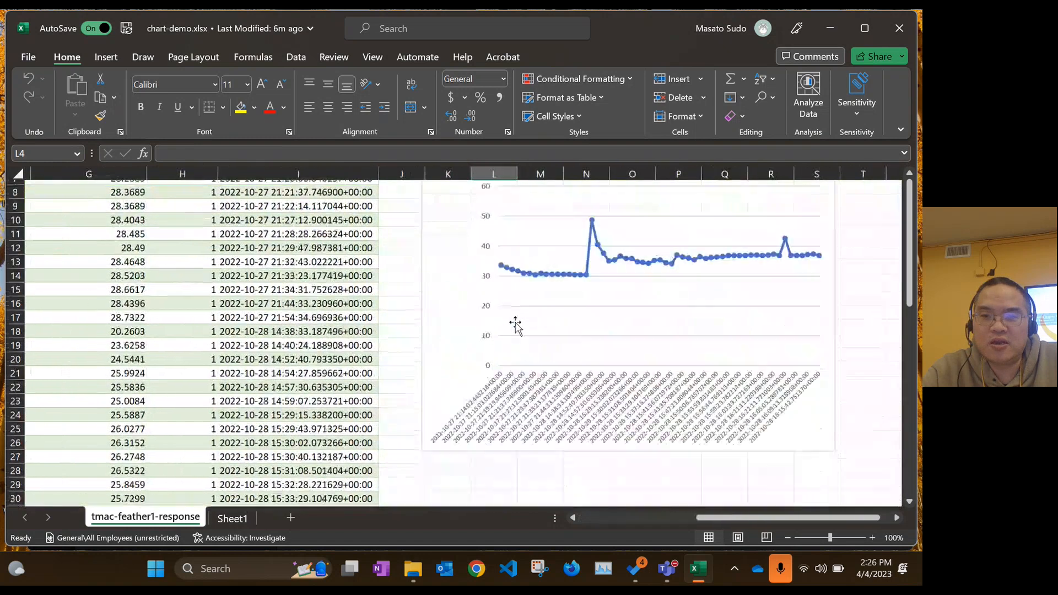
scroll(515, 325, "up", 9)
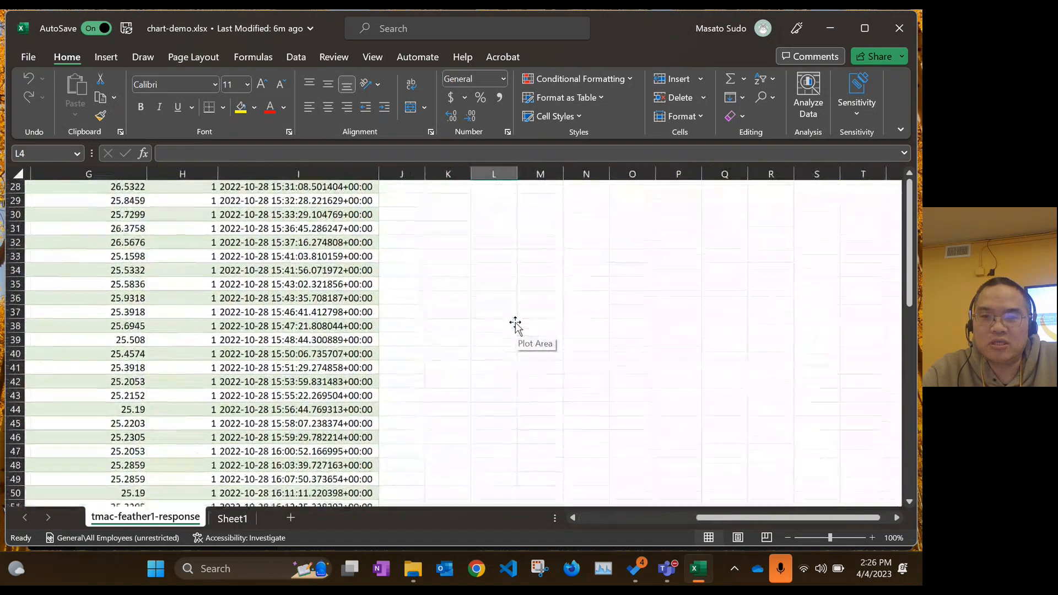
scroll(515, 325, "down", 9)
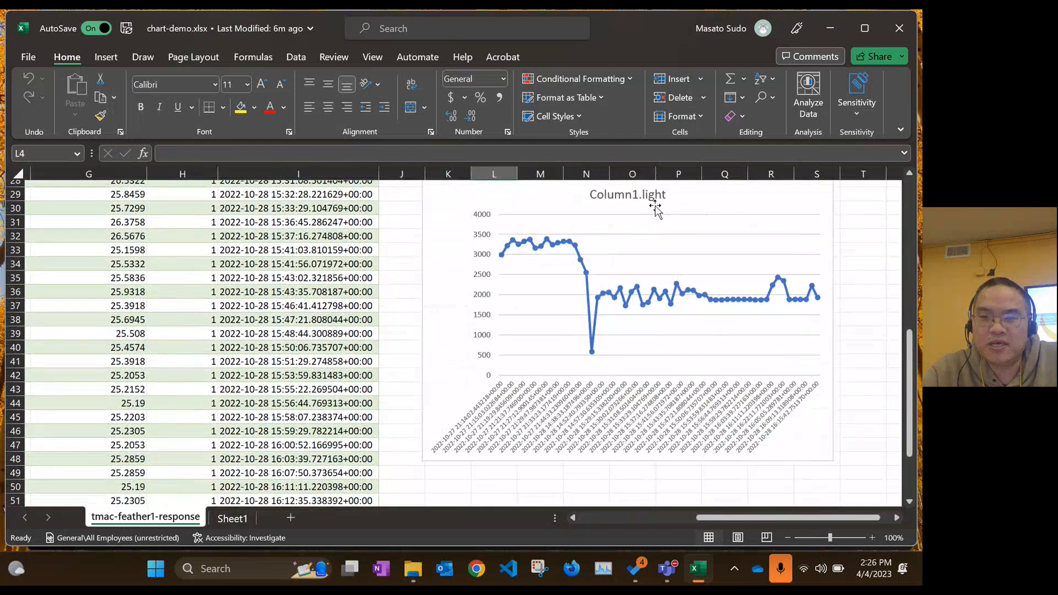
scroll(643, 335, "down", 1)
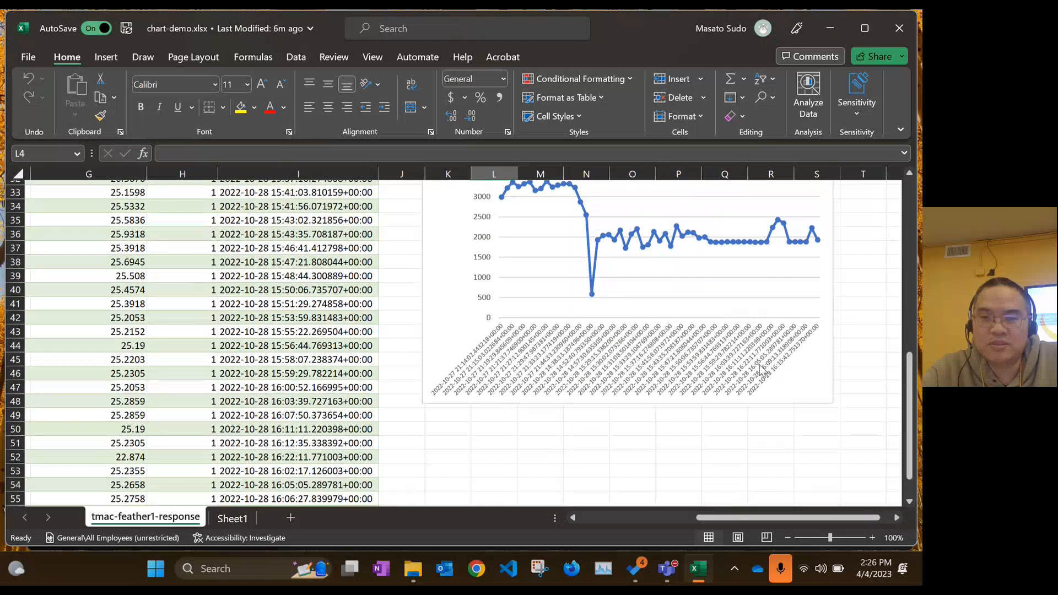
scroll(762, 369, "down", 5)
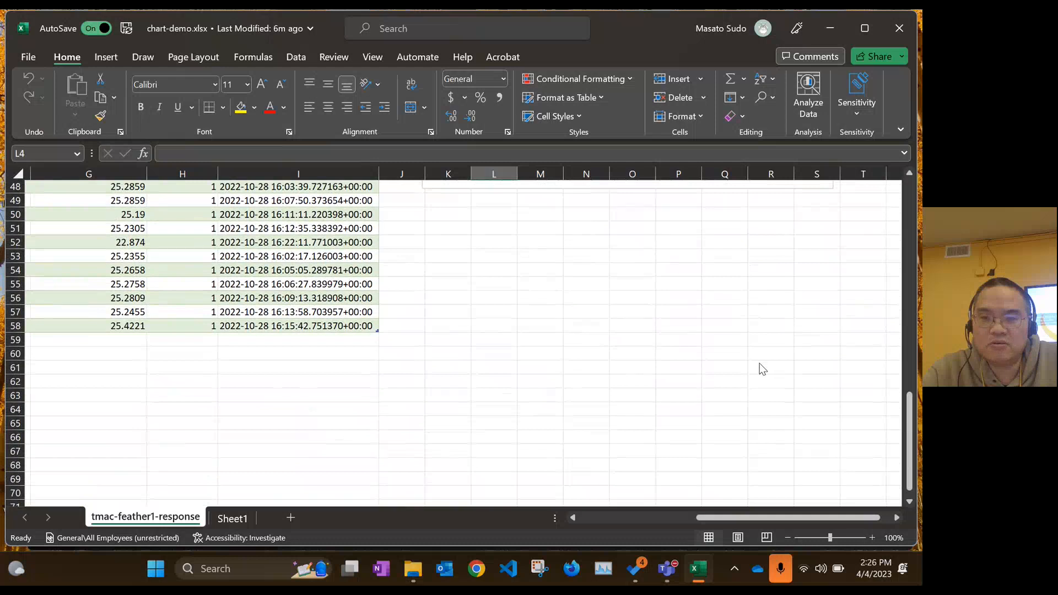
left_click(765, 324)
scroll(694, 320, "up", 15)
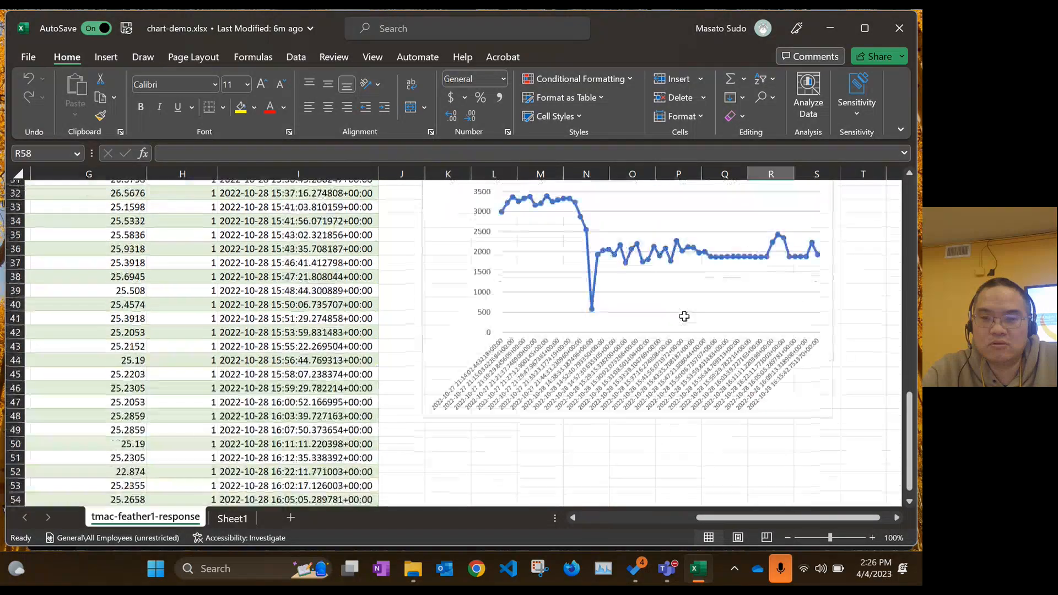
scroll(684, 316, "down", 8)
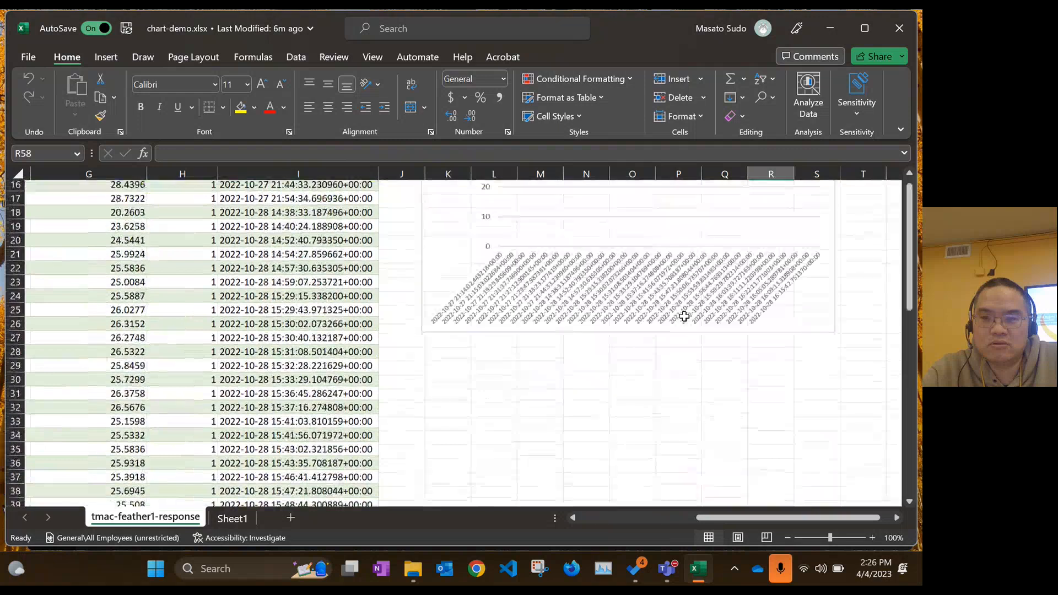
scroll(684, 316, "up", 8)
scroll(684, 316, "down", 5)
scroll(683, 316, "up", 5)
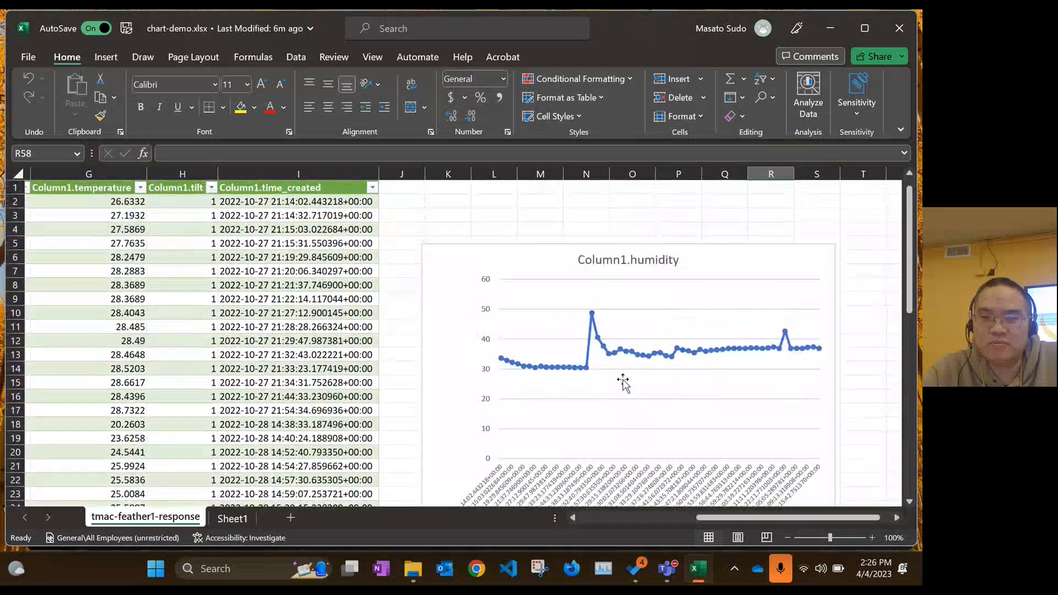
left_click(414, 242)
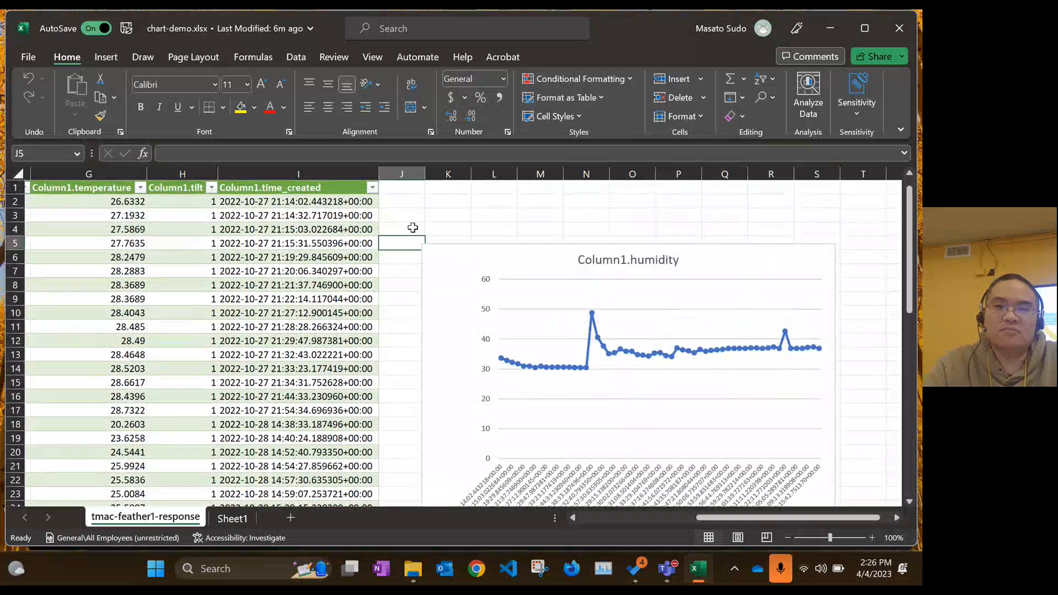
Minimize the workbook, open tmac-feather1-response.json from the Downloads folder in Visual Studio Code, and maximize the editor window.
left_click(829, 29)
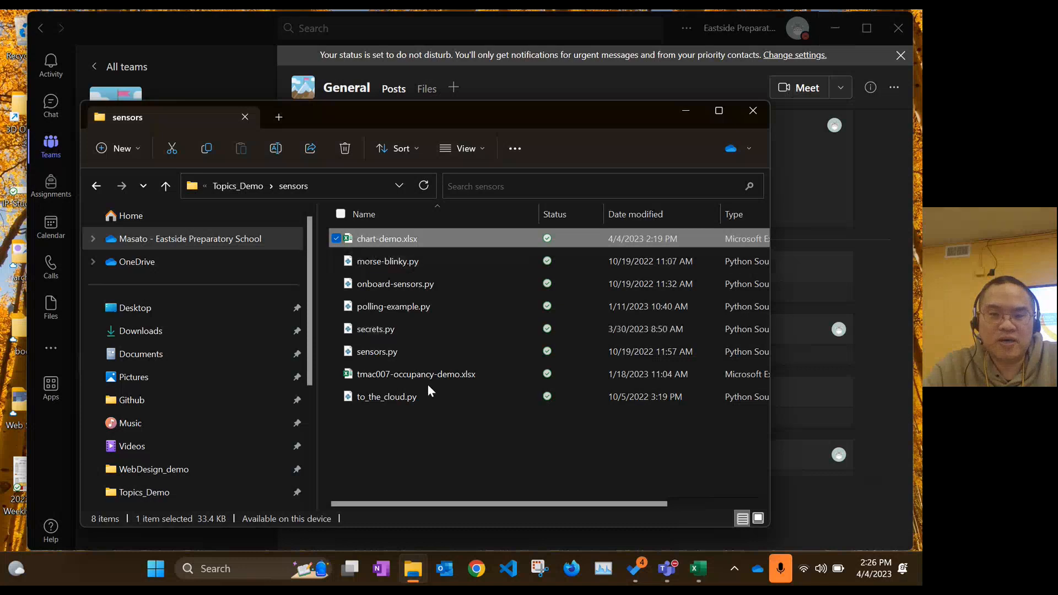
left_click(423, 435)
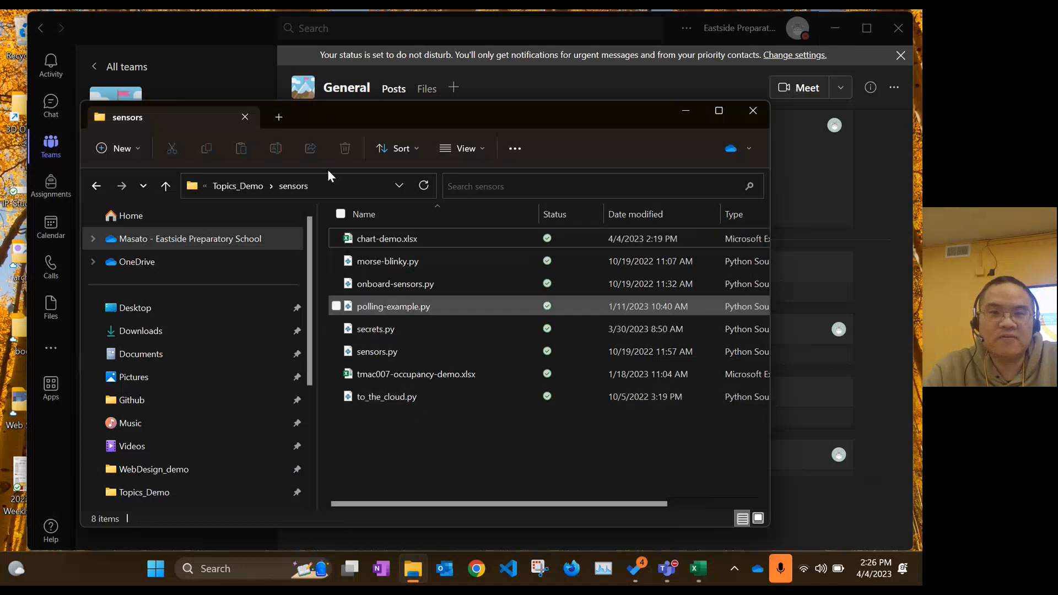
left_click_drag(335, 117, 349, 91)
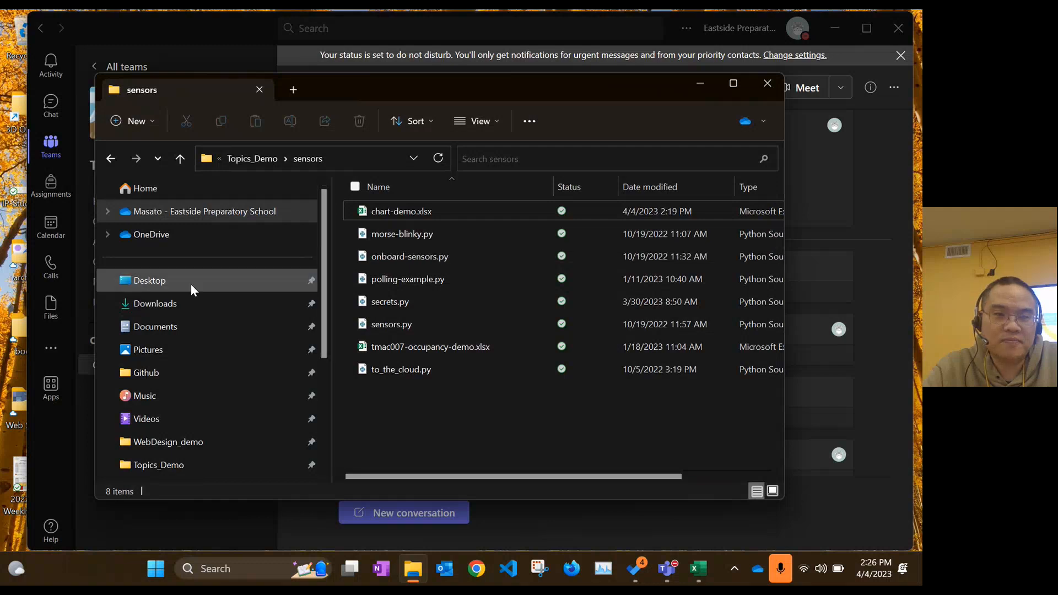
left_click(177, 304)
scroll(467, 360, "down", 1)
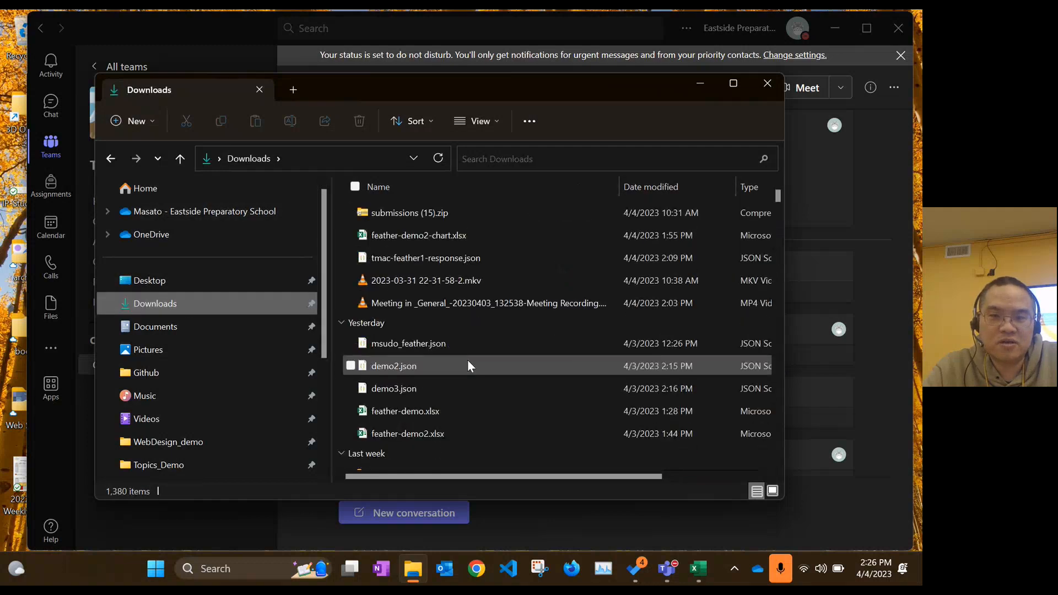
scroll(468, 363, "down", 3)
scroll(467, 363, "up", 2)
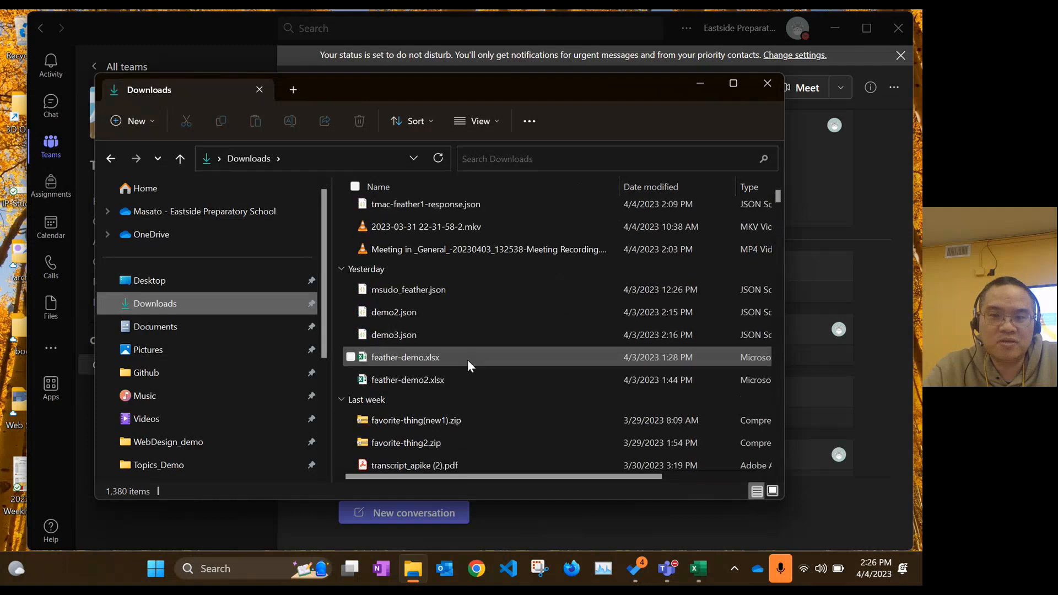
scroll(467, 359, "up", 1)
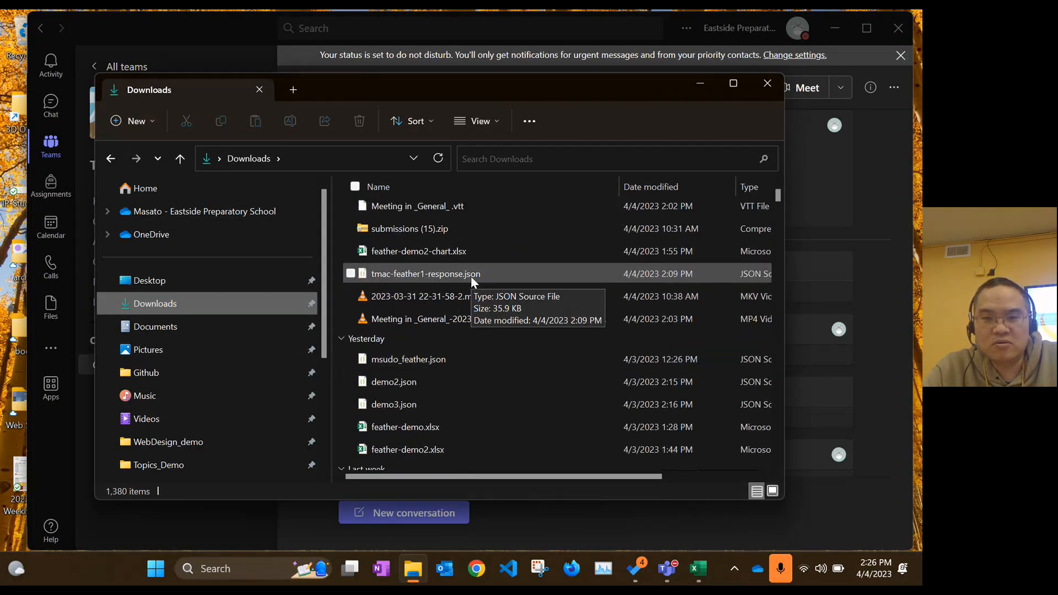
scroll(470, 276, "up", 1)
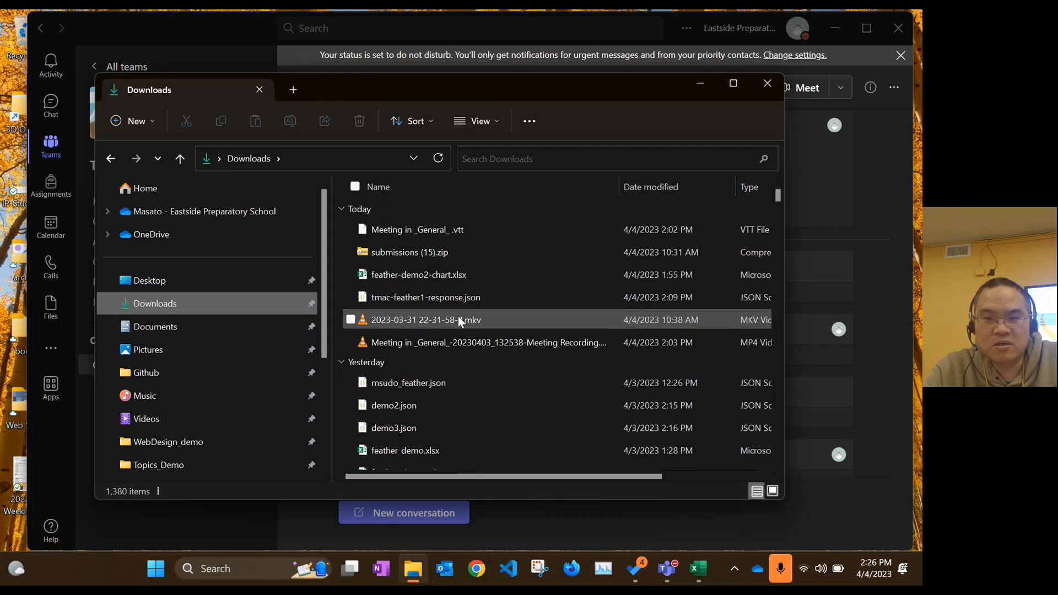
double_click(452, 297)
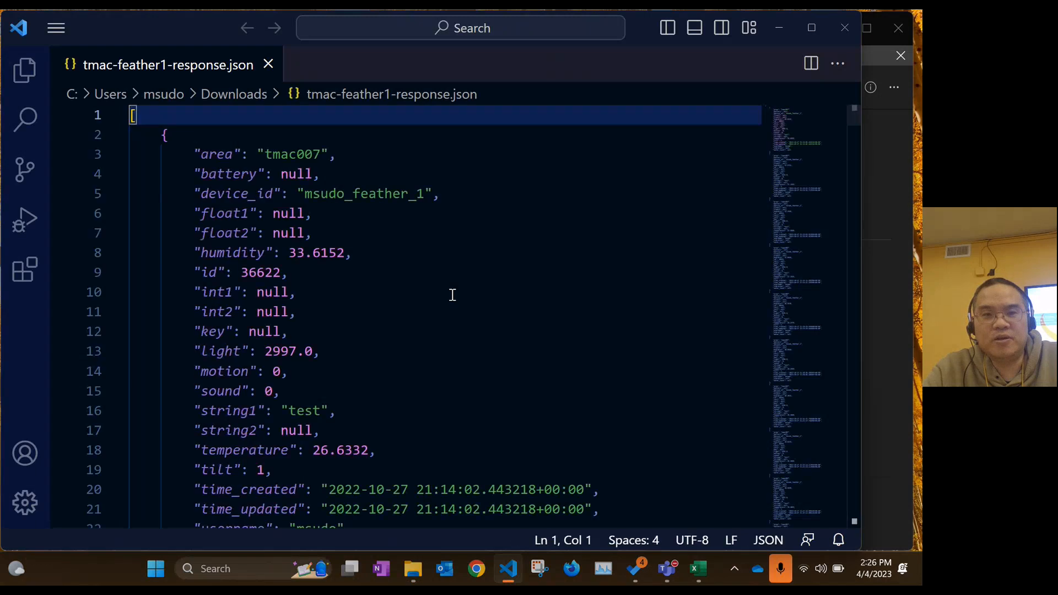
left_click(807, 34)
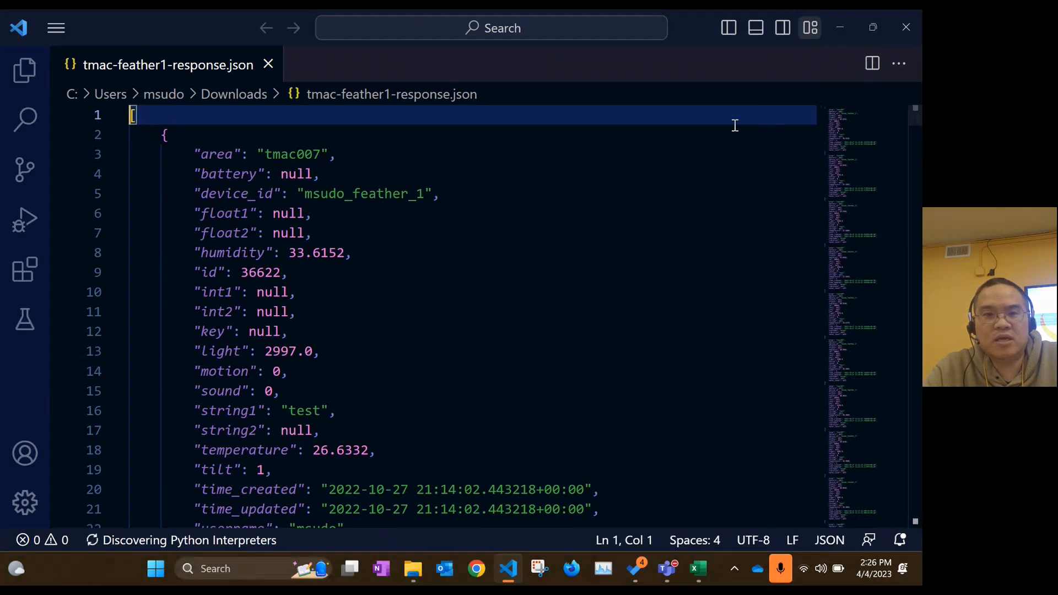
Examine the fields and repeated sensor records in tmac-feather1-response.json, dismissing the WSL extension suggestion.
scroll(459, 321, "down", 3)
scroll(460, 322, "down", 3)
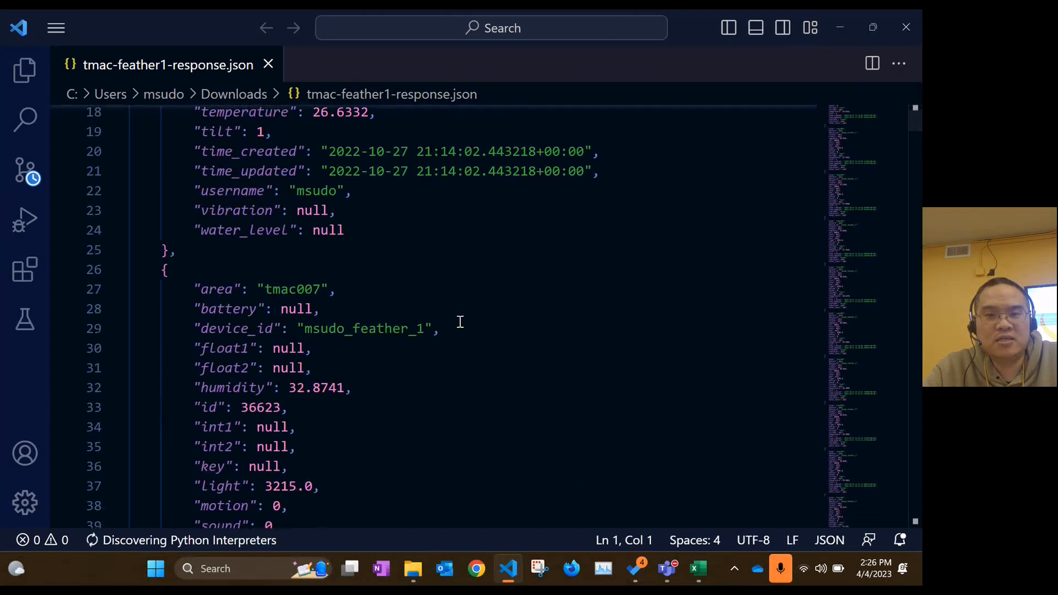
scroll(460, 321, "up", 5)
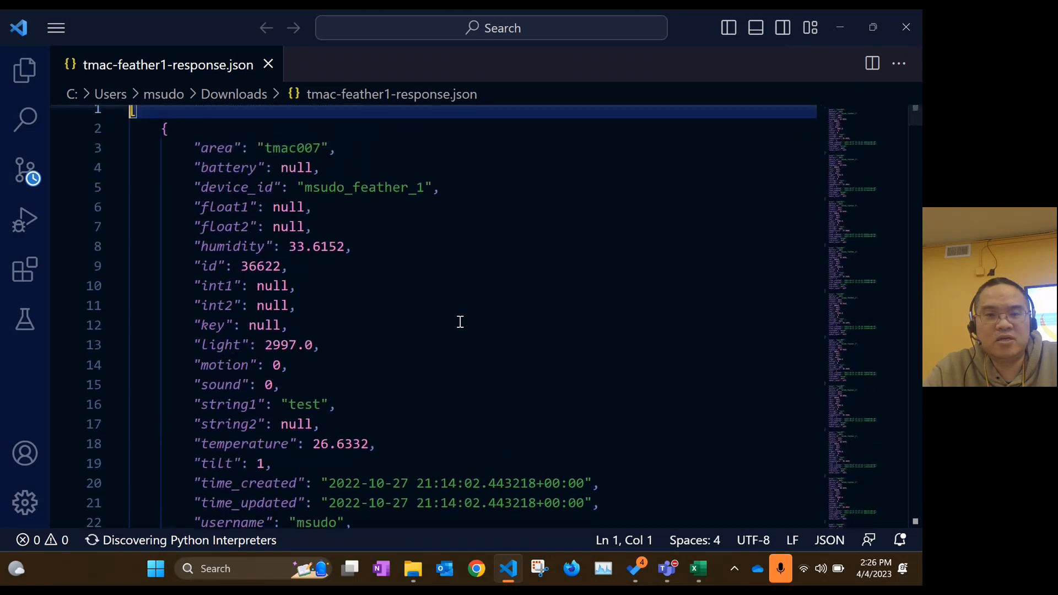
scroll(457, 322, "down", 1)
left_click_drag(280, 331, 226, 211)
left_click(218, 231)
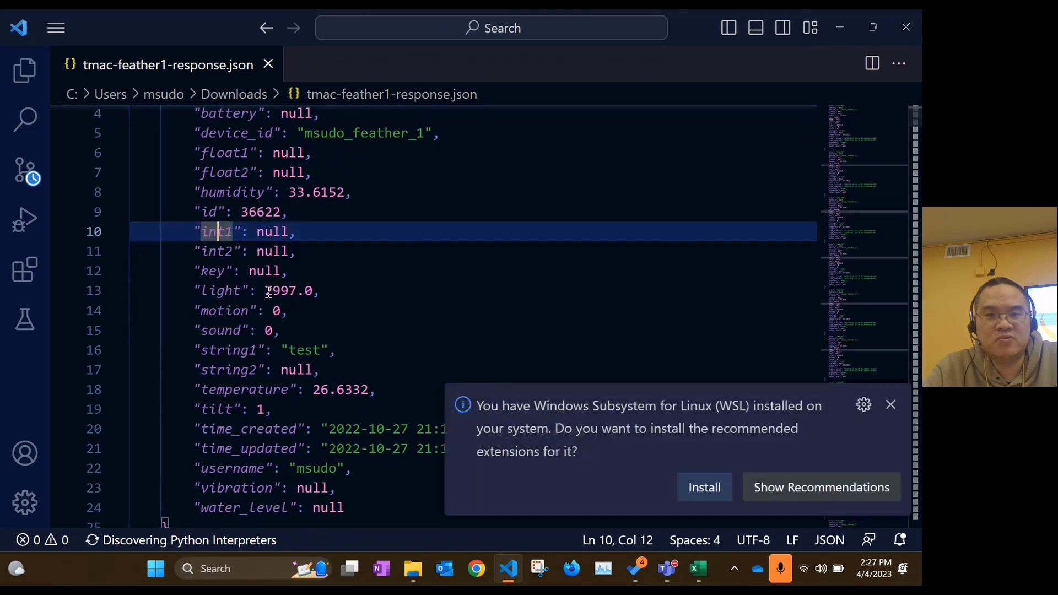
scroll(274, 297, "up", 1)
left_click(891, 404)
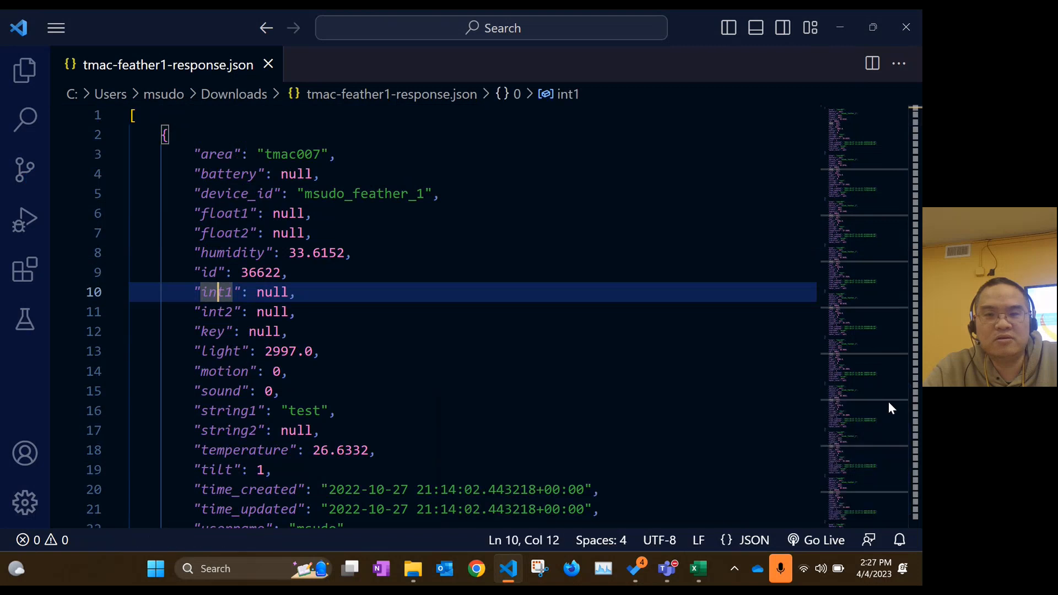
scroll(380, 266, "down", 1)
scroll(379, 267, "down", 1)
scroll(380, 267, "up", 2)
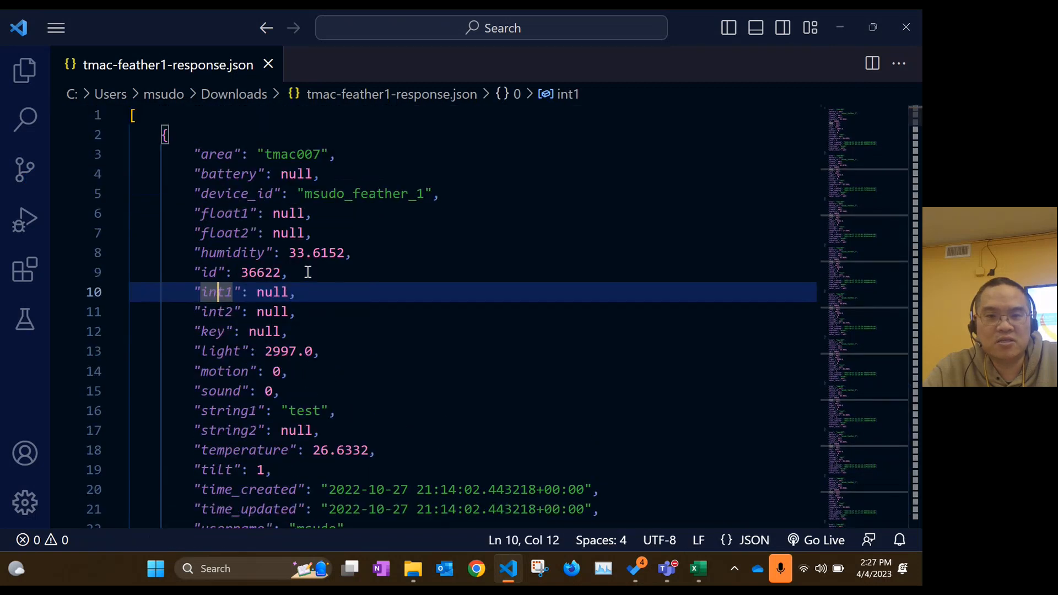
scroll(346, 291, "down", 2)
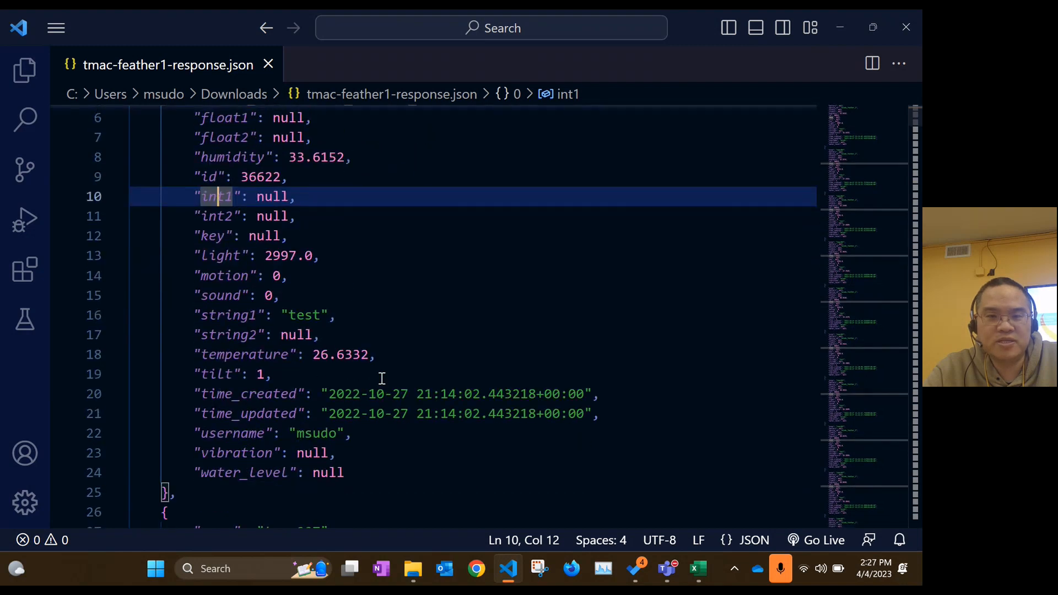
scroll(382, 378, "down", 7)
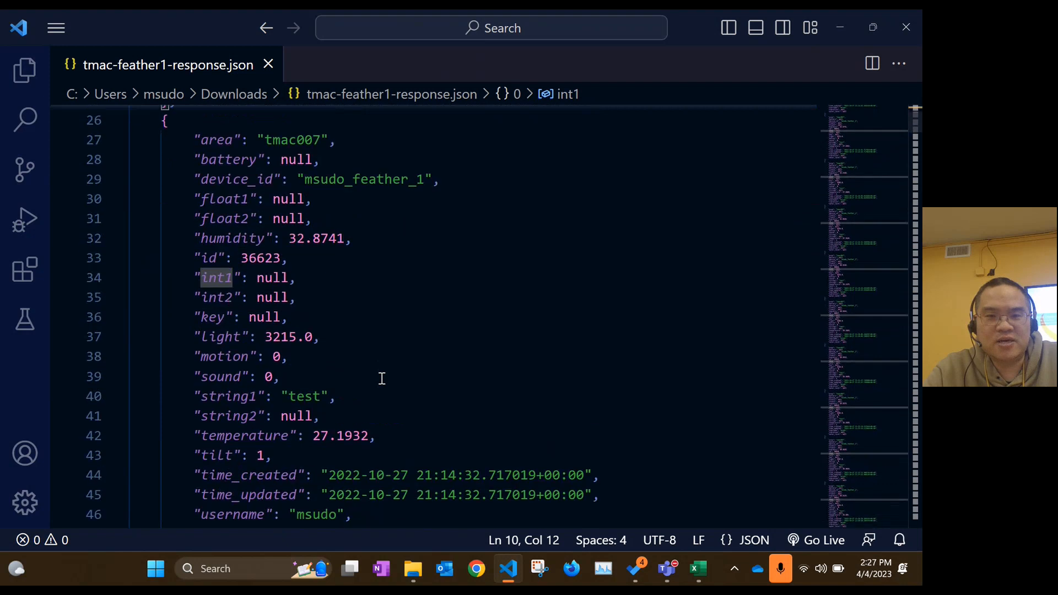
scroll(382, 378, "down", 2)
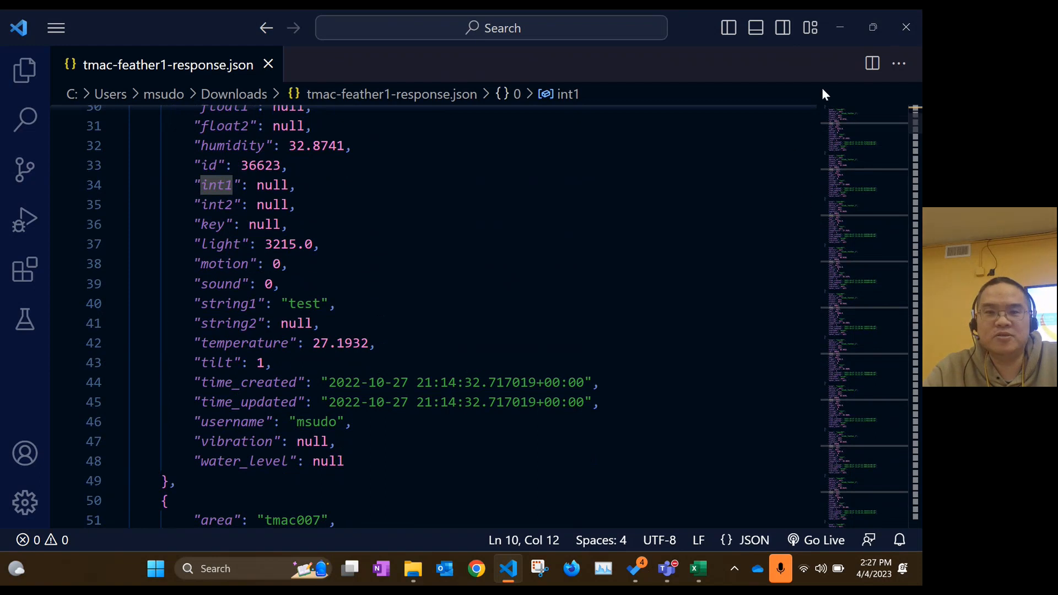
scroll(513, 404, "up", 10)
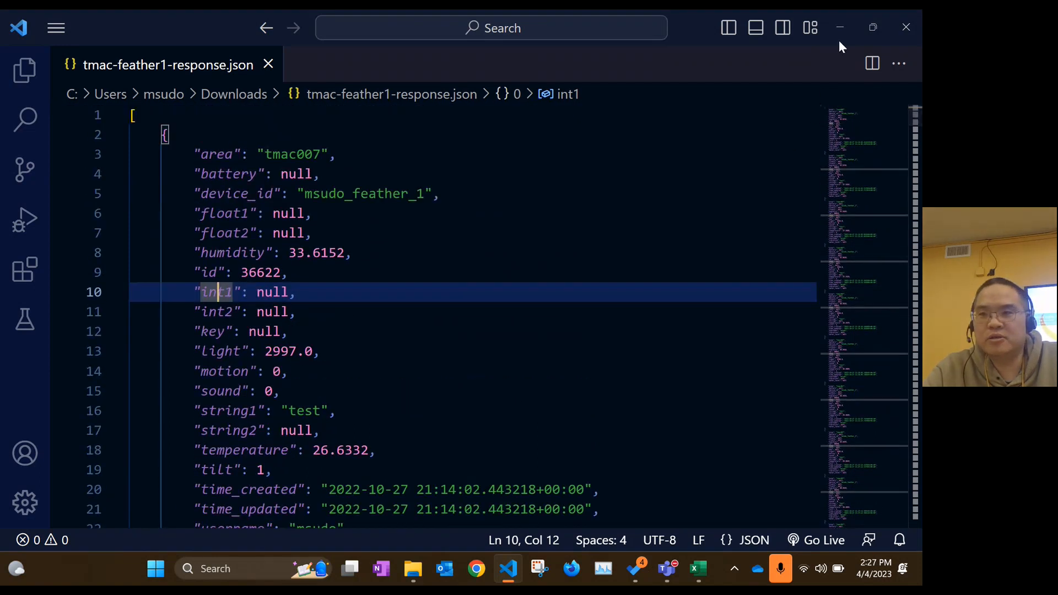
Clear the desktop by minimizing Visual Studio Code and Teams and closing the Downloads folder window.
left_click(849, 30)
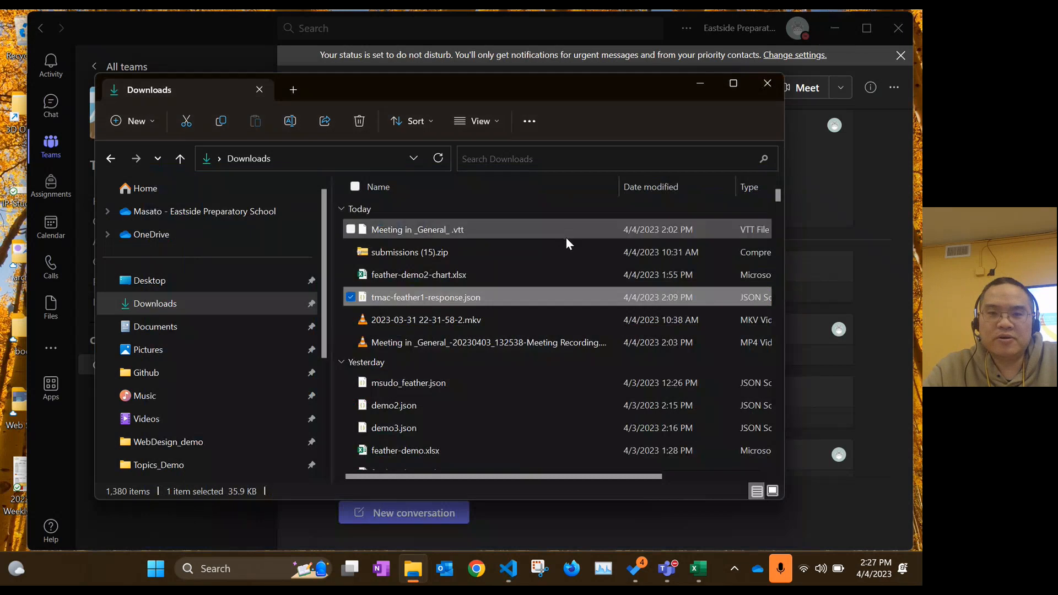
left_click(766, 86)
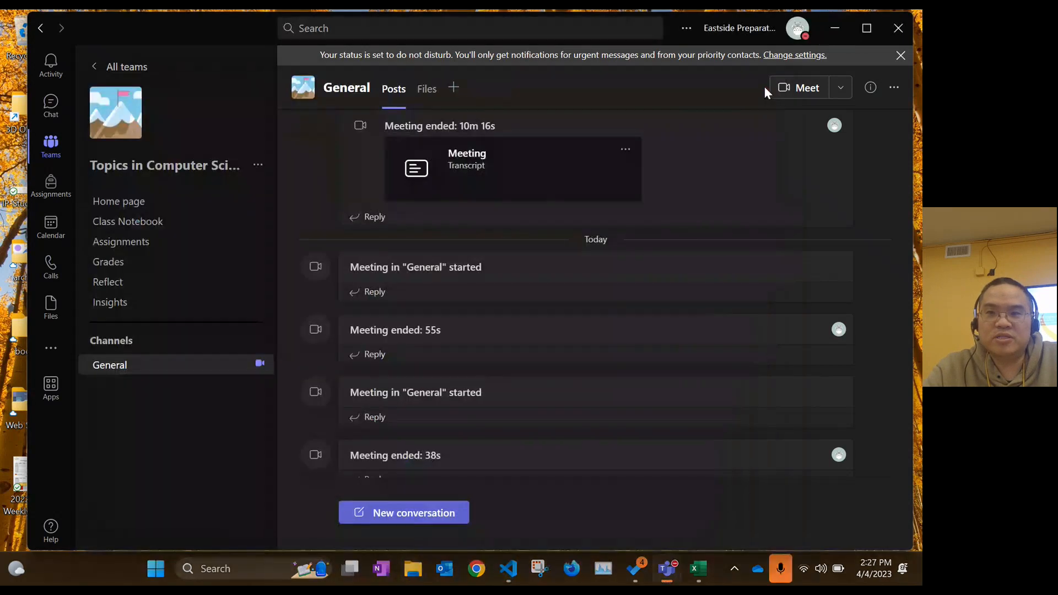
left_click(834, 28)
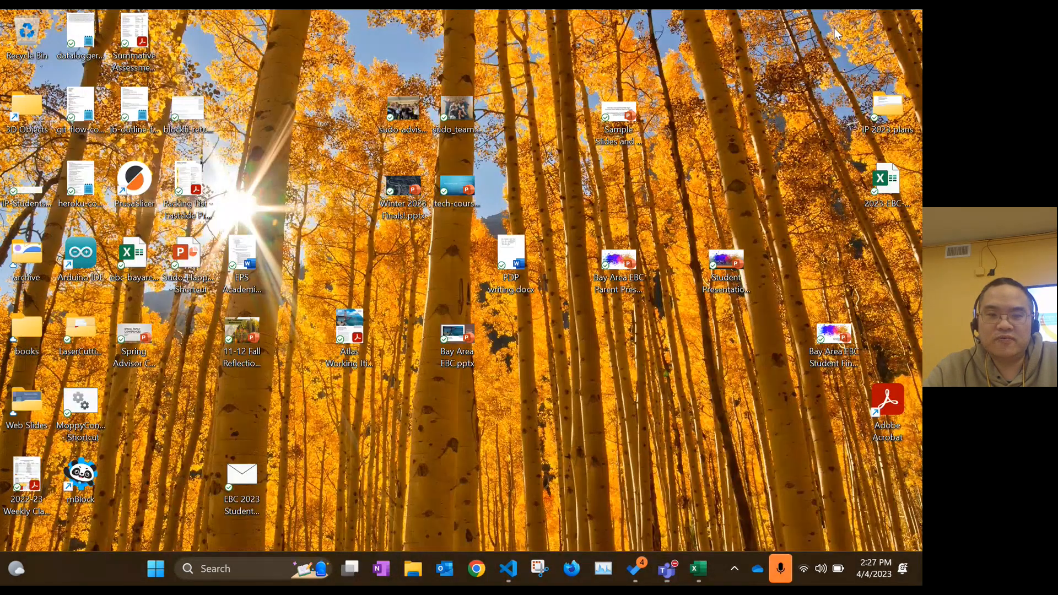
Find and launch Excel with a blank workbook and maximize its window.
left_click(236, 559)
type("e")
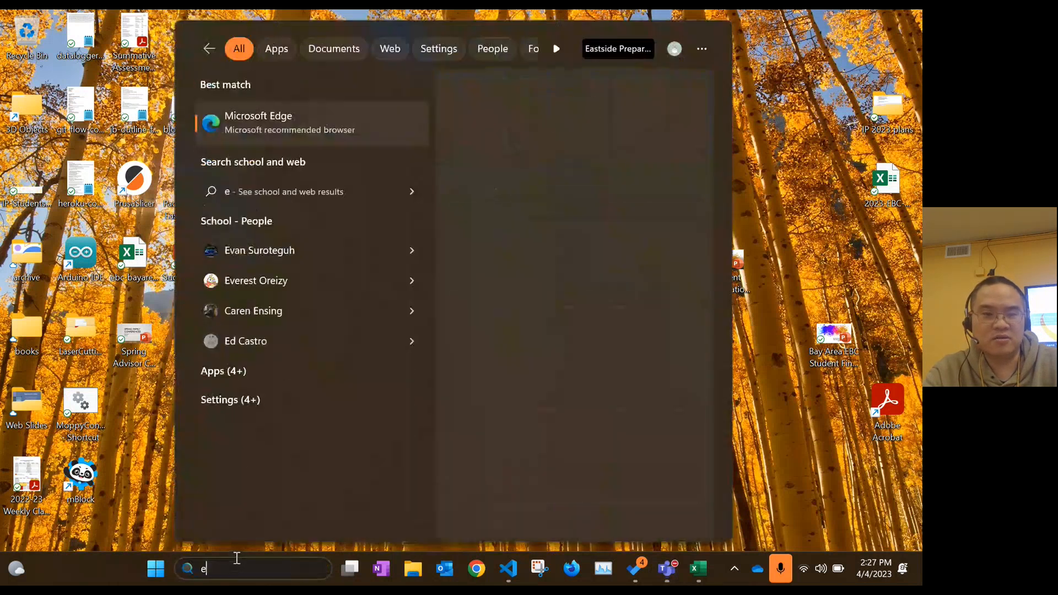
type("xcel")
key("Return")
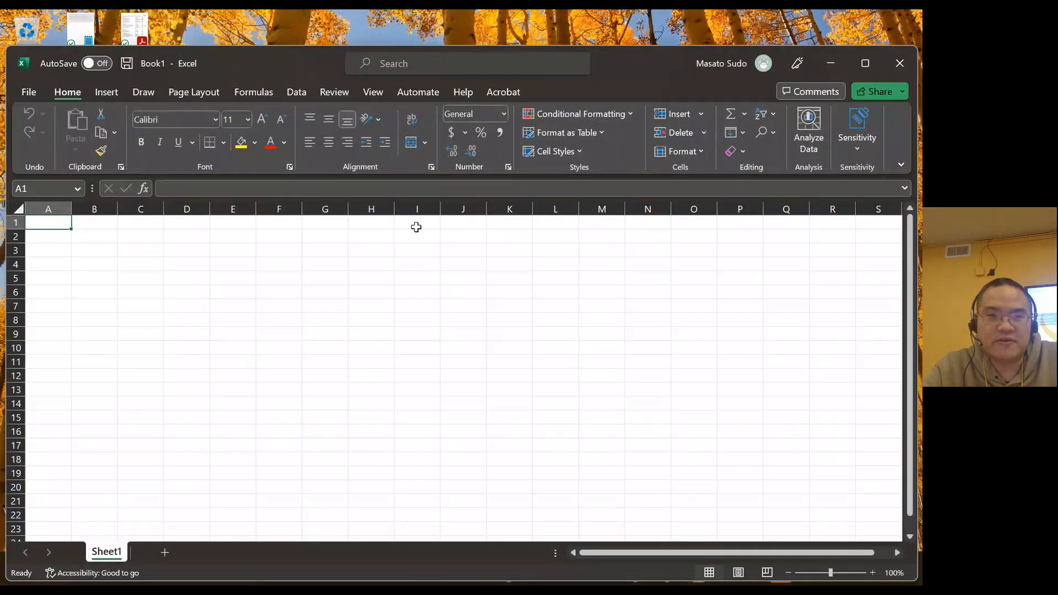
double_click(286, 65)
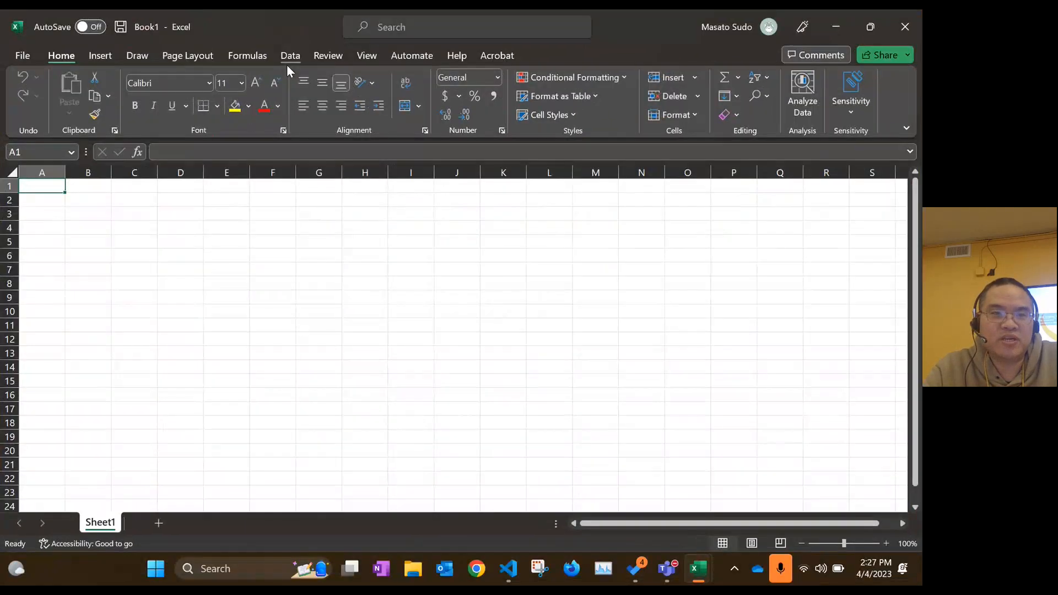
Import tmac-feather1-response.json from the Downloads folder as JSON data and convert its record list to a table with no delimiter.
left_click(290, 56)
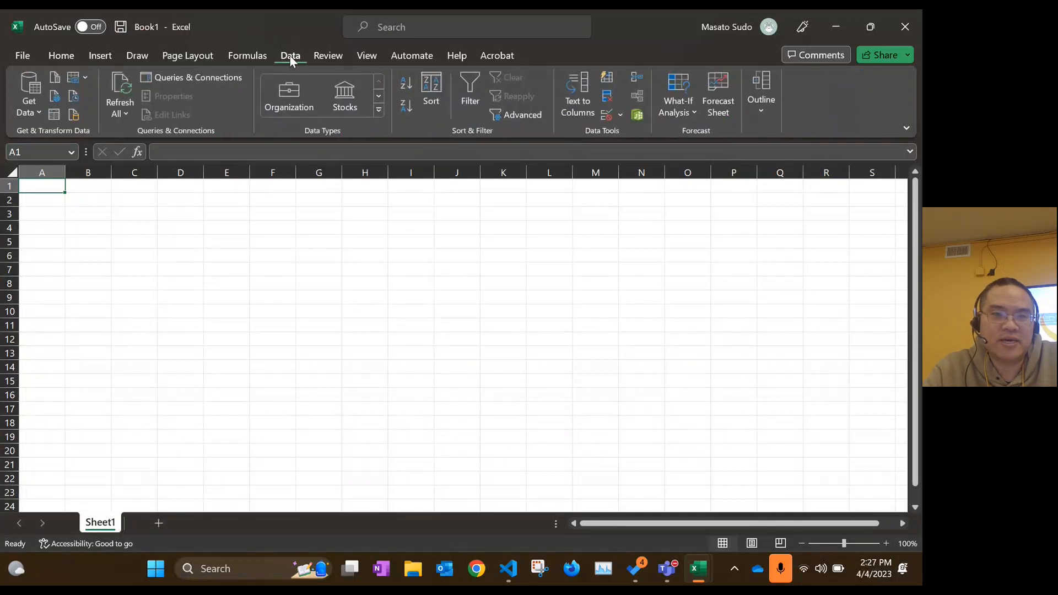
left_click(26, 112)
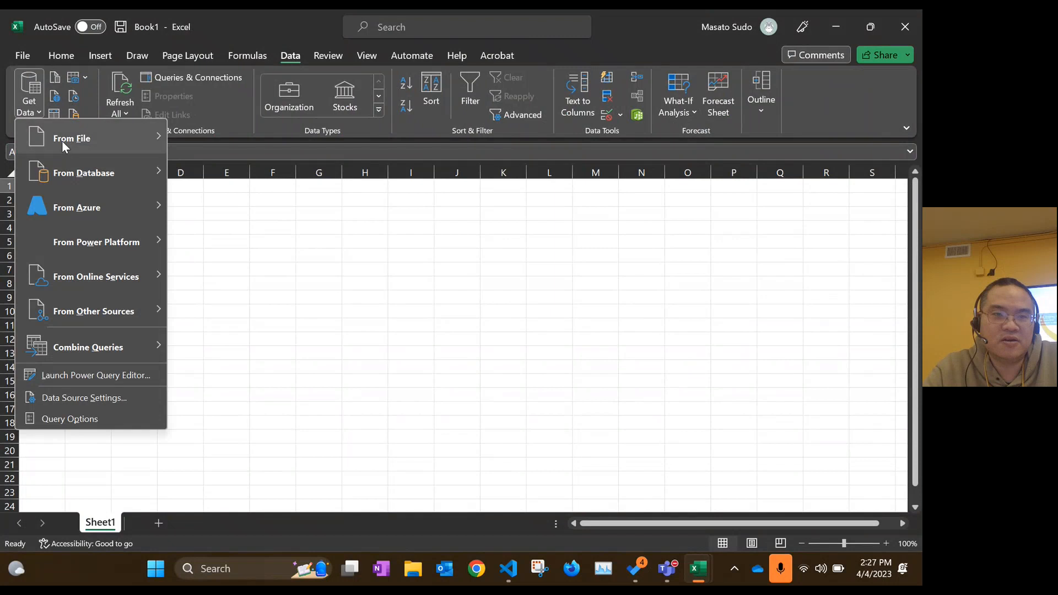
mouse_move(65, 141)
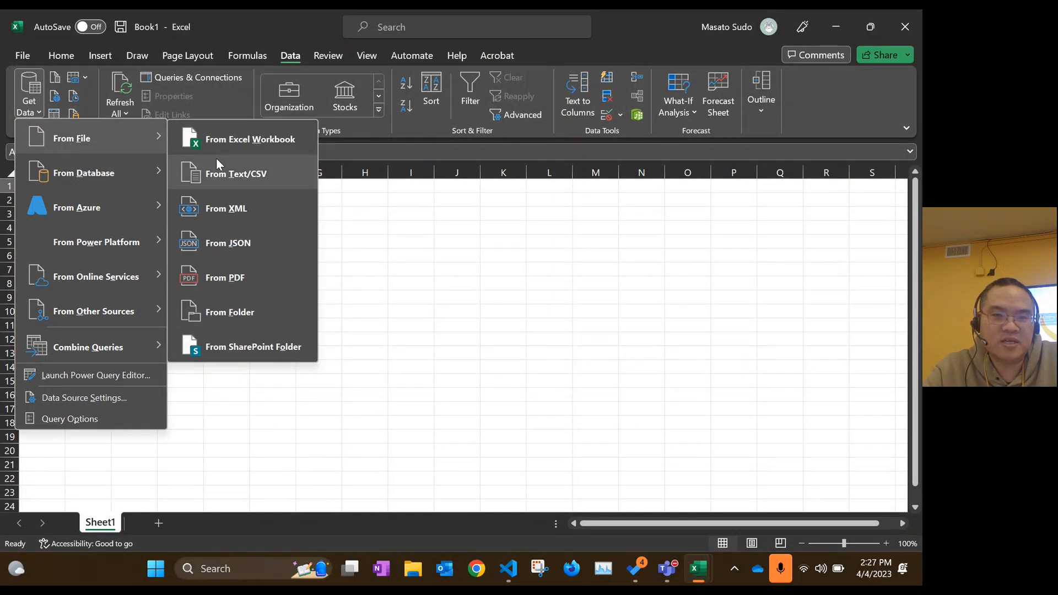
left_click(239, 246)
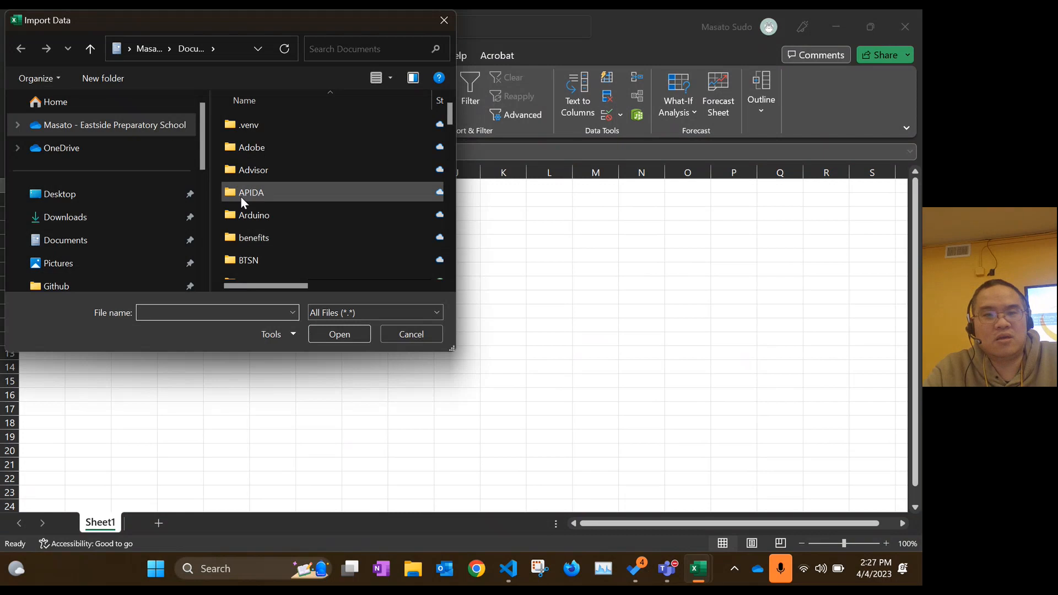
left_click(93, 219)
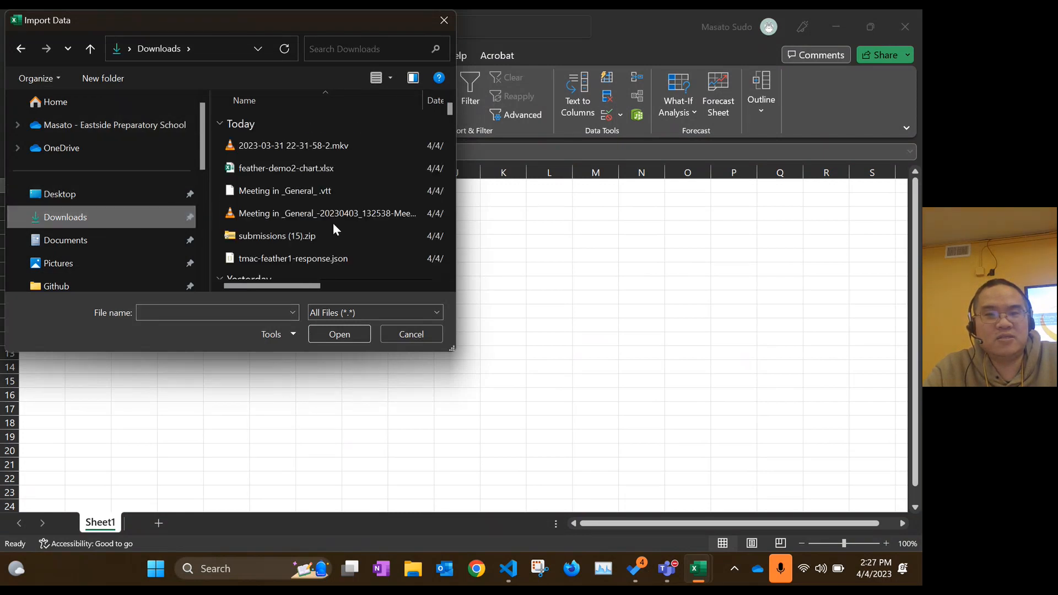
left_click(315, 257)
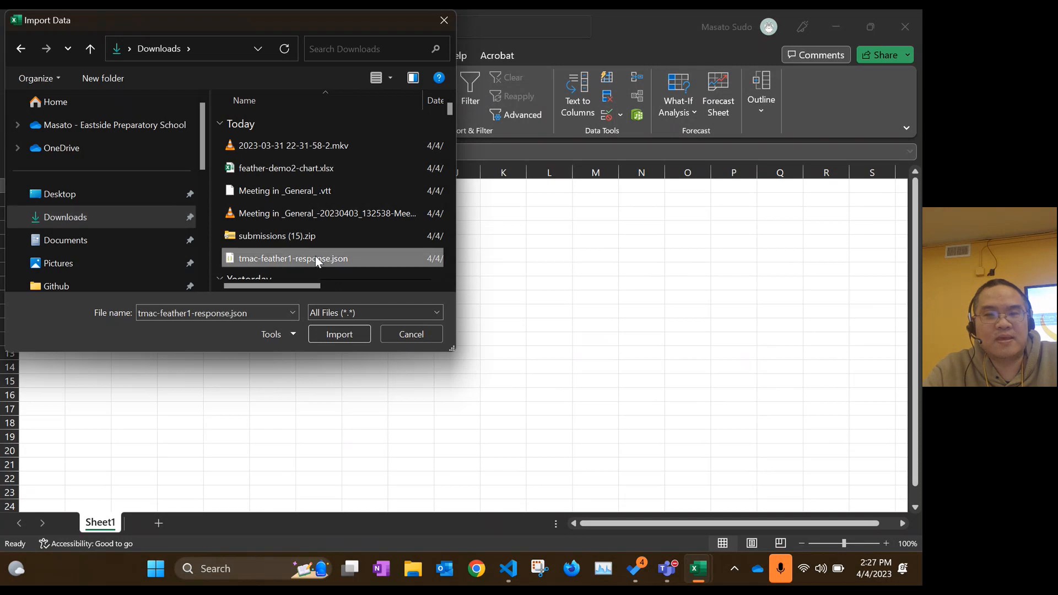
left_click(342, 335)
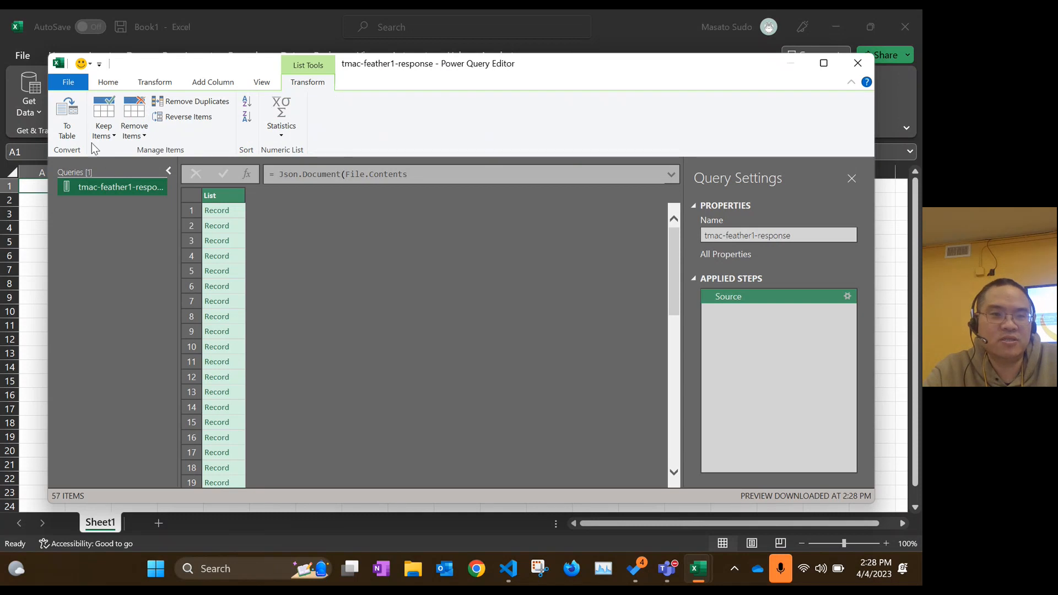
left_click(69, 123)
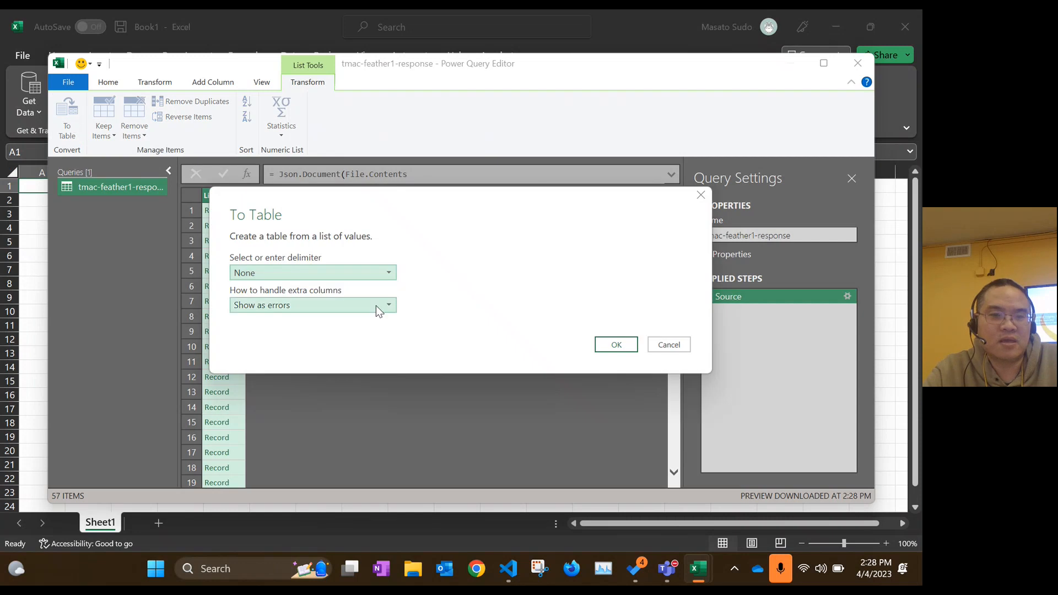
left_click(615, 345)
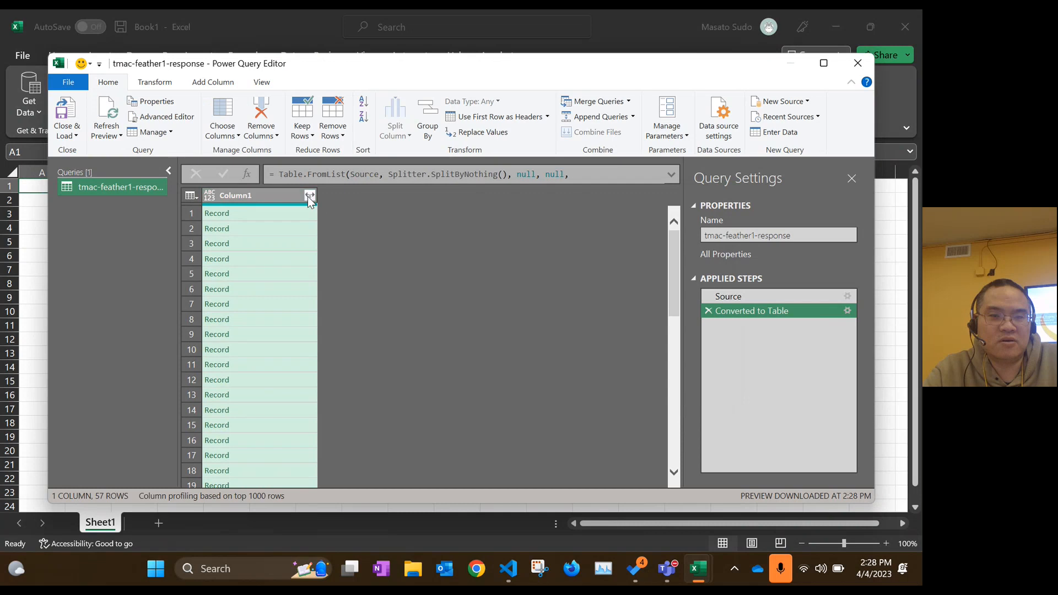
Set up the expansion of Column1, excluding the battery, float1, float2, id, int1, int2 and key fields.
left_click(310, 196)
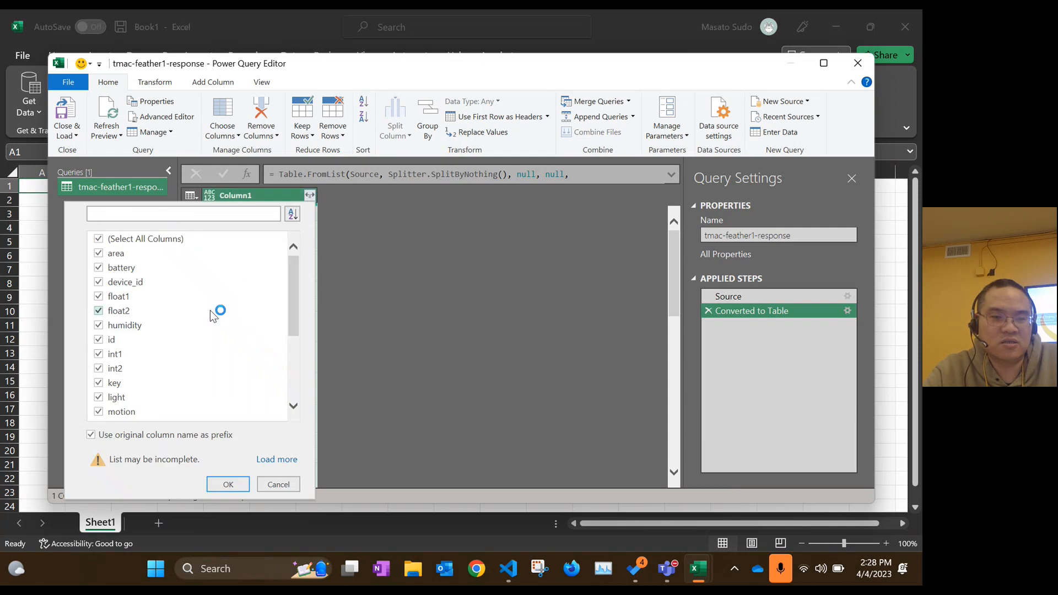
scroll(214, 316, "down", 4)
scroll(213, 316, "up", 4)
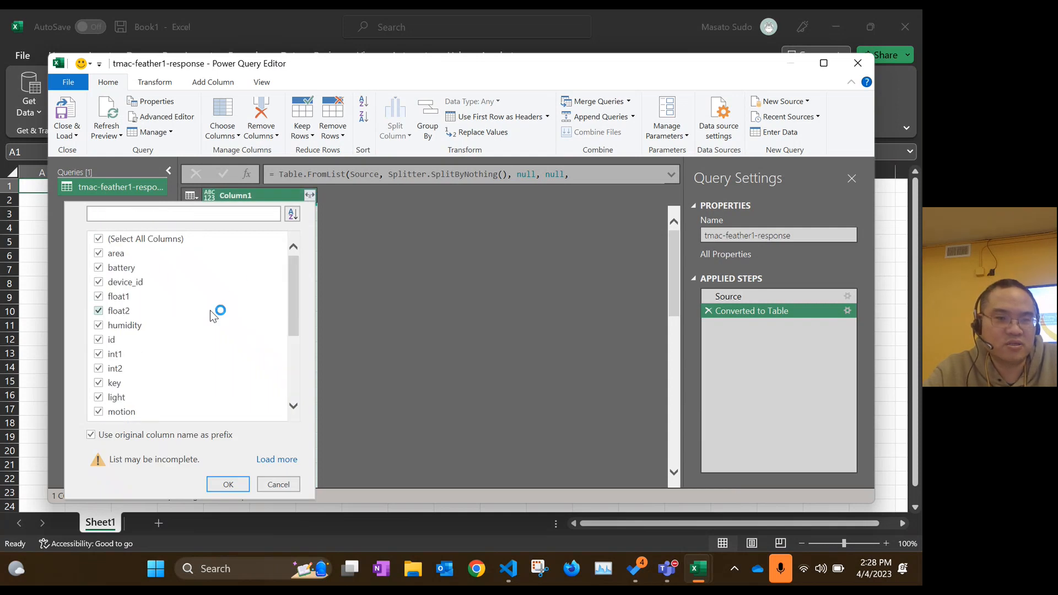
left_click(102, 271)
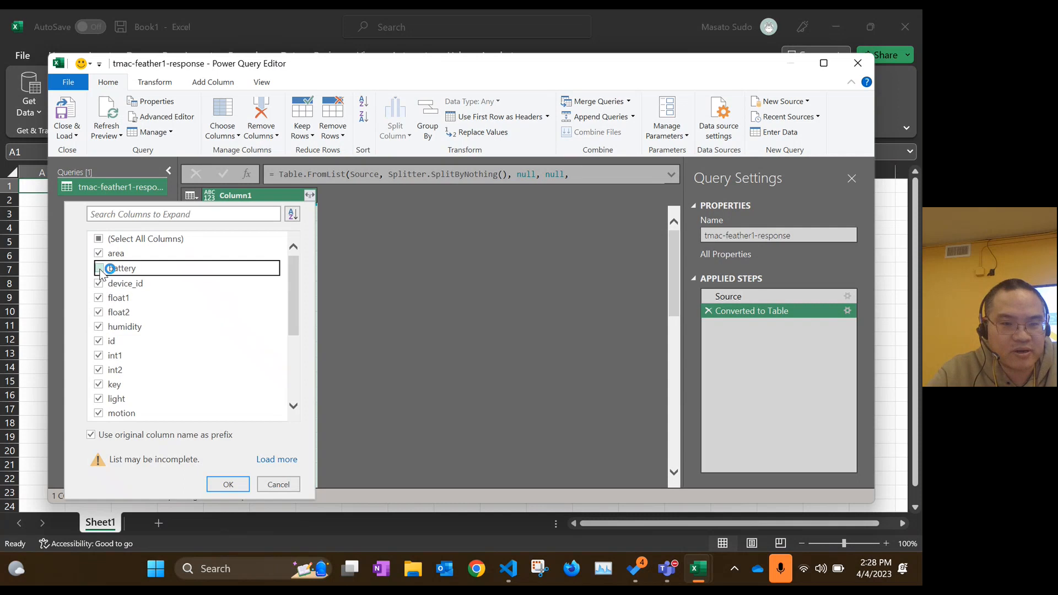
left_click(102, 298)
left_click(99, 312)
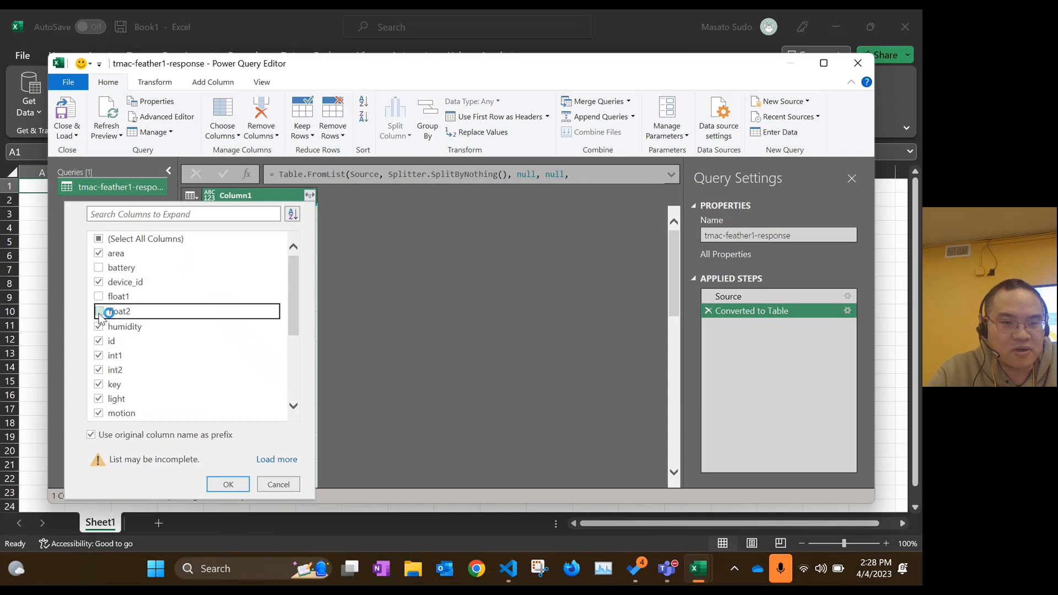
left_click(99, 340)
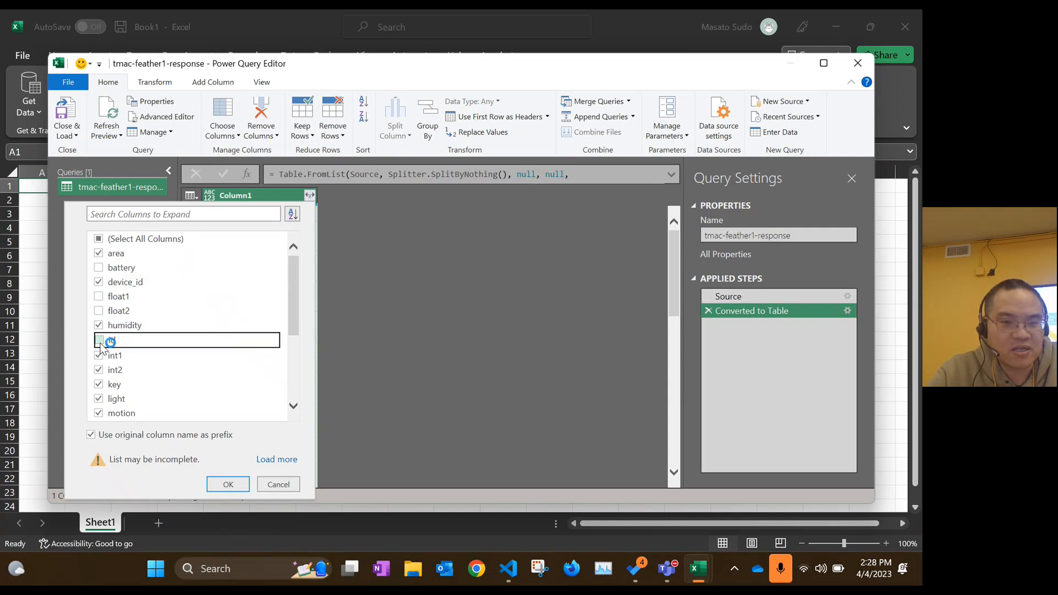
left_click(99, 355)
left_click(100, 369)
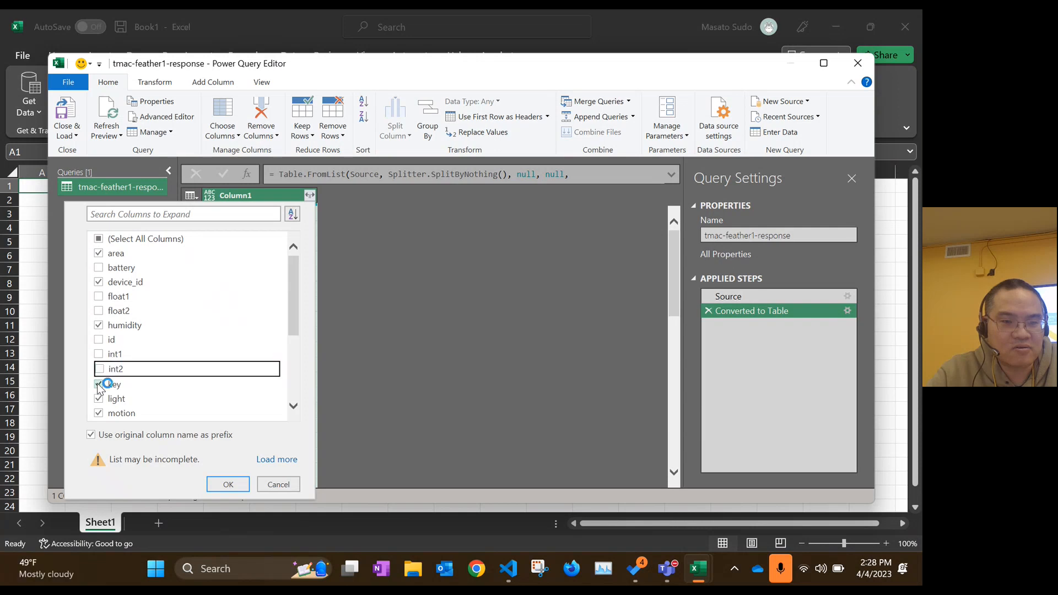
left_click(99, 384)
Exclude string2, time_updated and water_level as well, keep device_id and string1 included, and expand Column1.
scroll(171, 391, "down", 1)
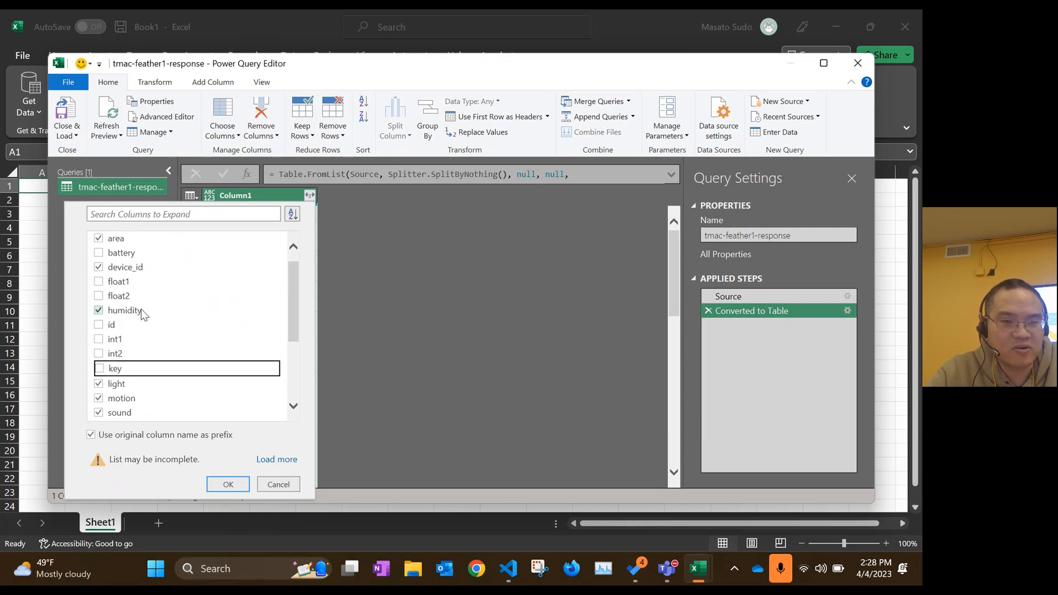
left_click(99, 268)
scroll(182, 329, "down", 4)
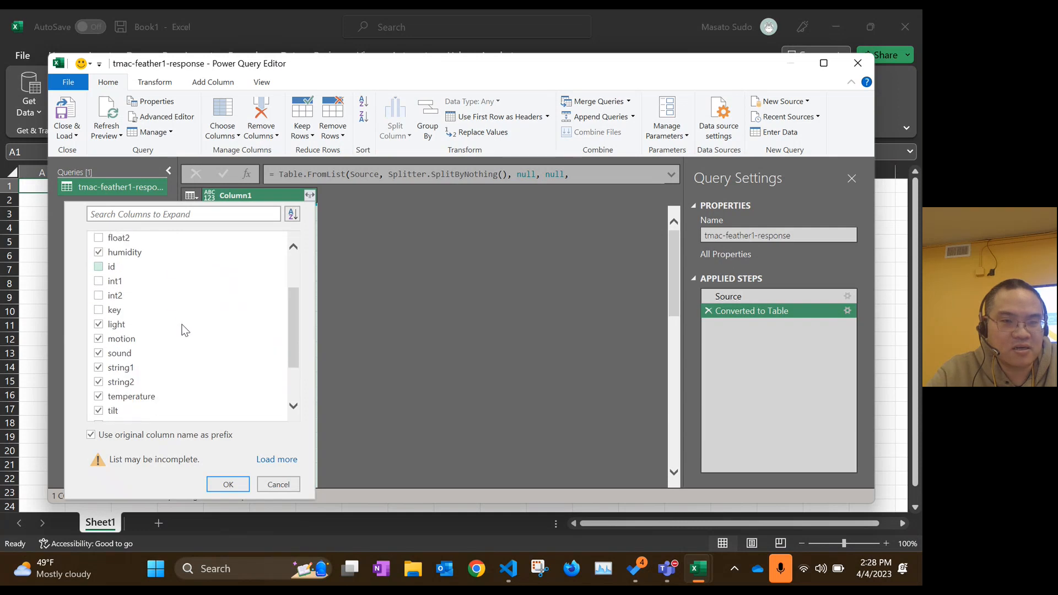
scroll(123, 281, "up", 2)
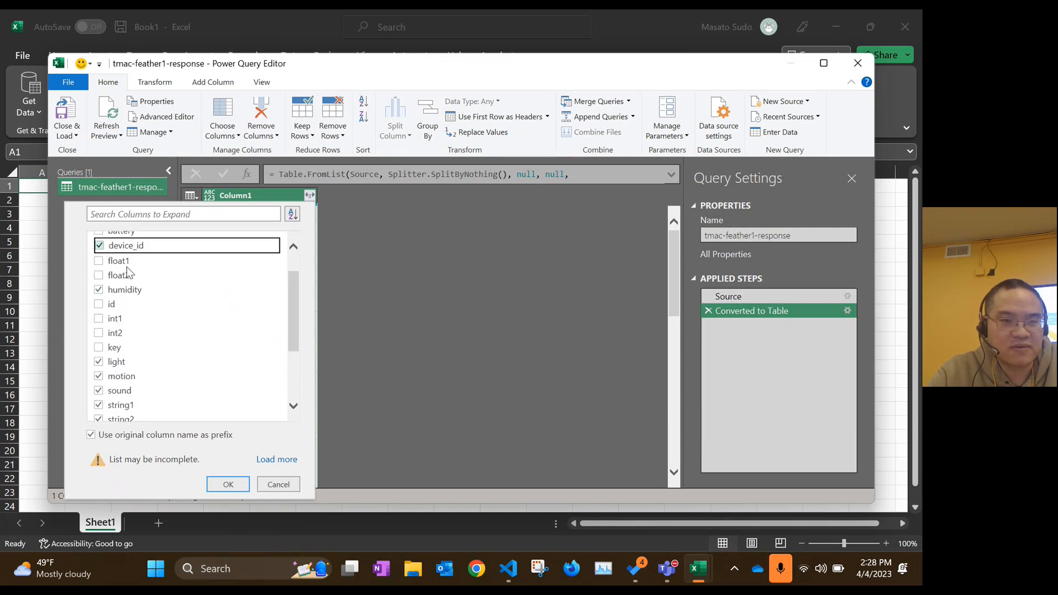
scroll(171, 326, "down", 2)
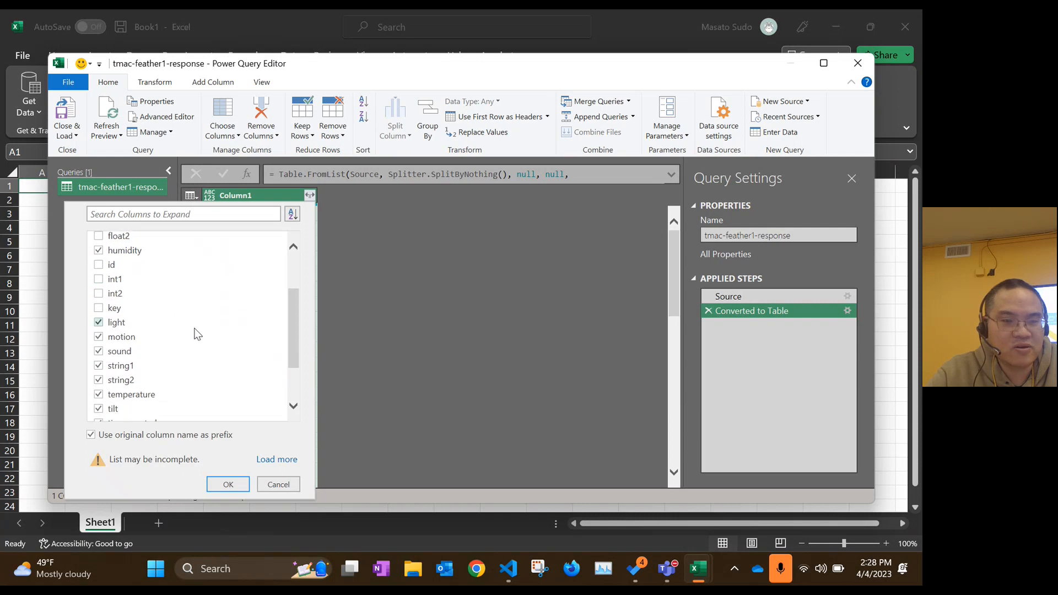
scroll(200, 333, "down", 3)
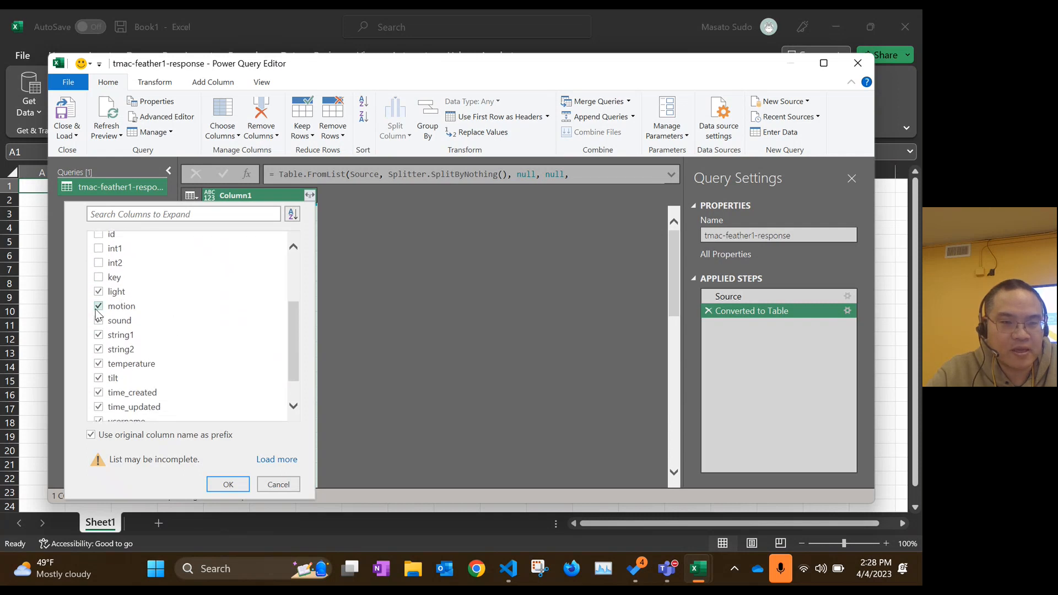
left_click(98, 335)
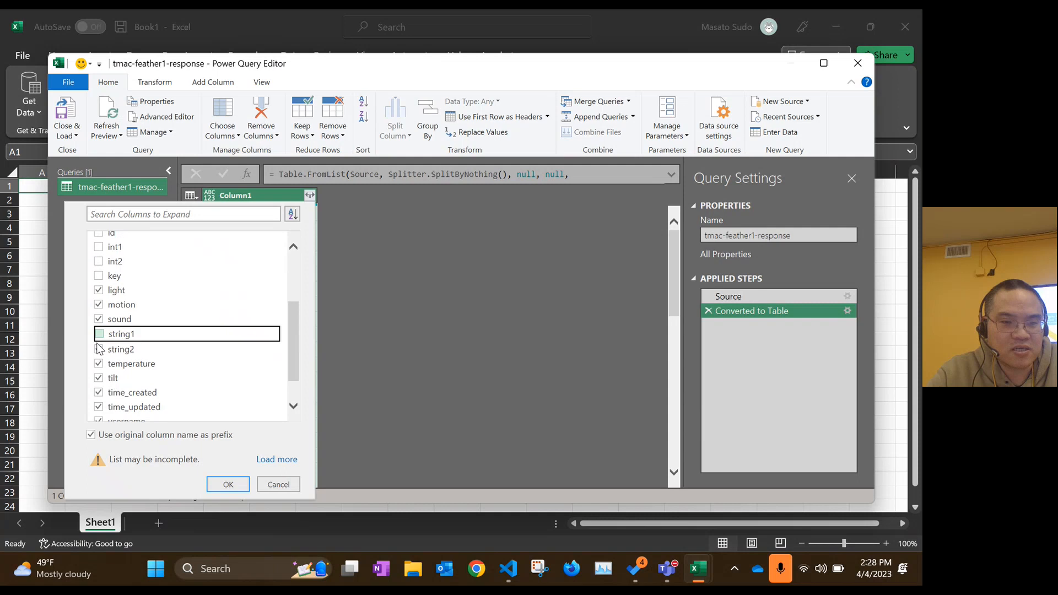
left_click(98, 349)
left_click(99, 334)
scroll(174, 358, "down", 2)
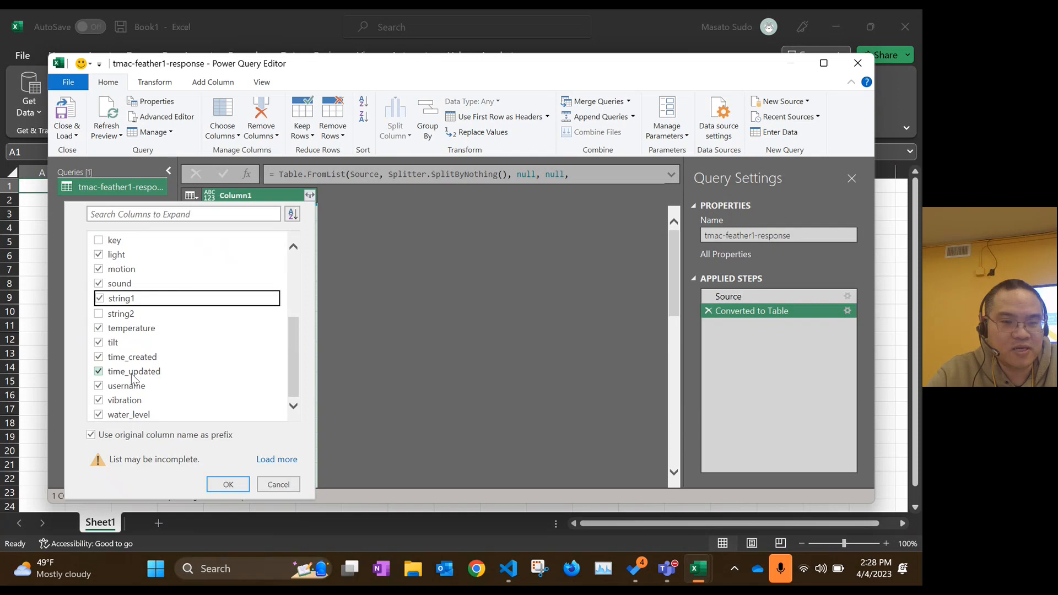
left_click(100, 372)
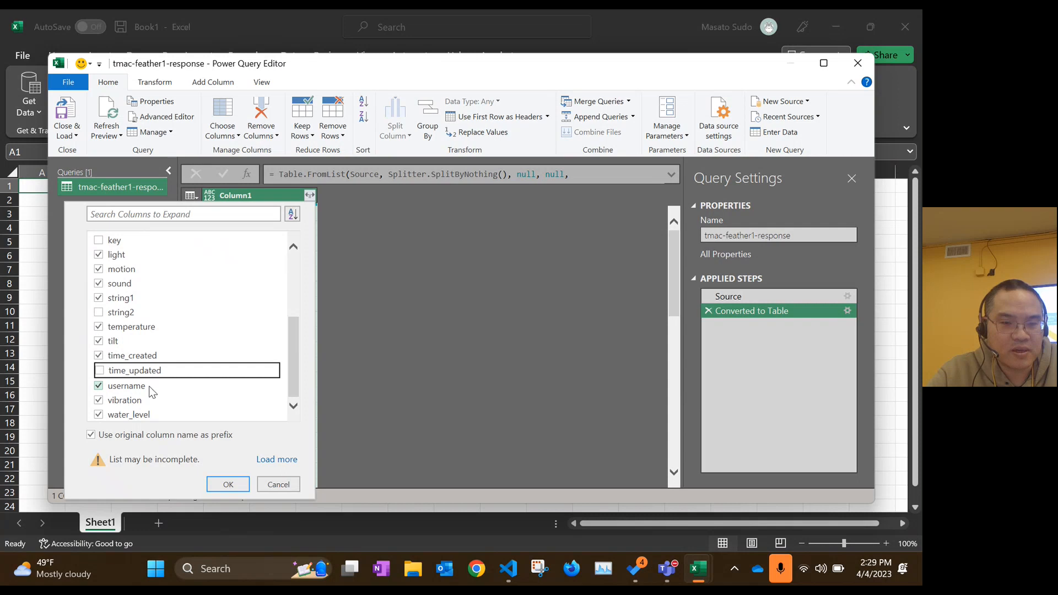
left_click(99, 415)
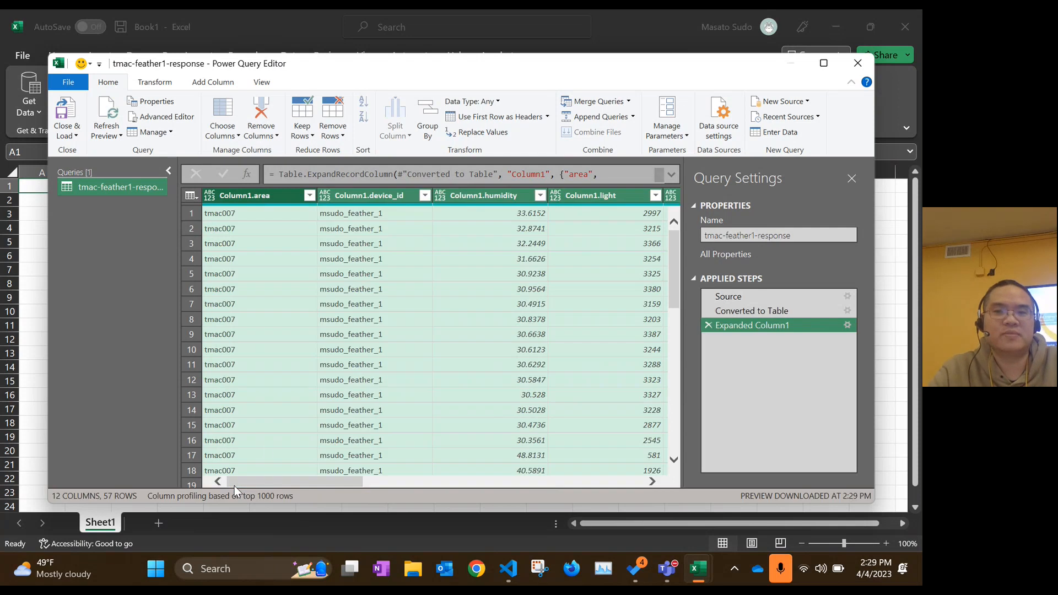
Check the expanded columns of the query and load it into a worksheet table.
scroll(513, 289, "right", 10)
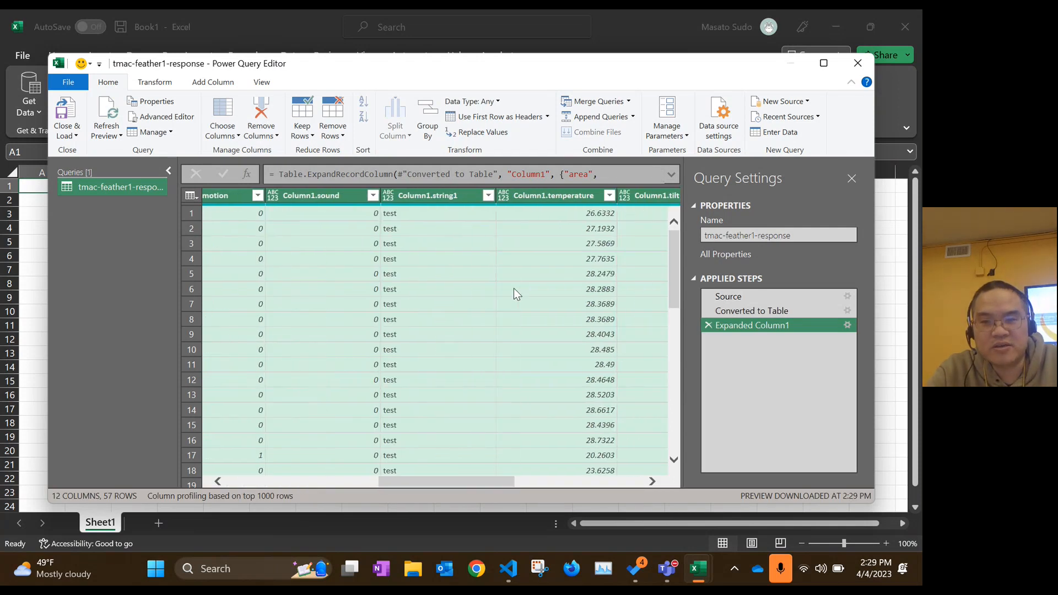
scroll(513, 289, "right", 3)
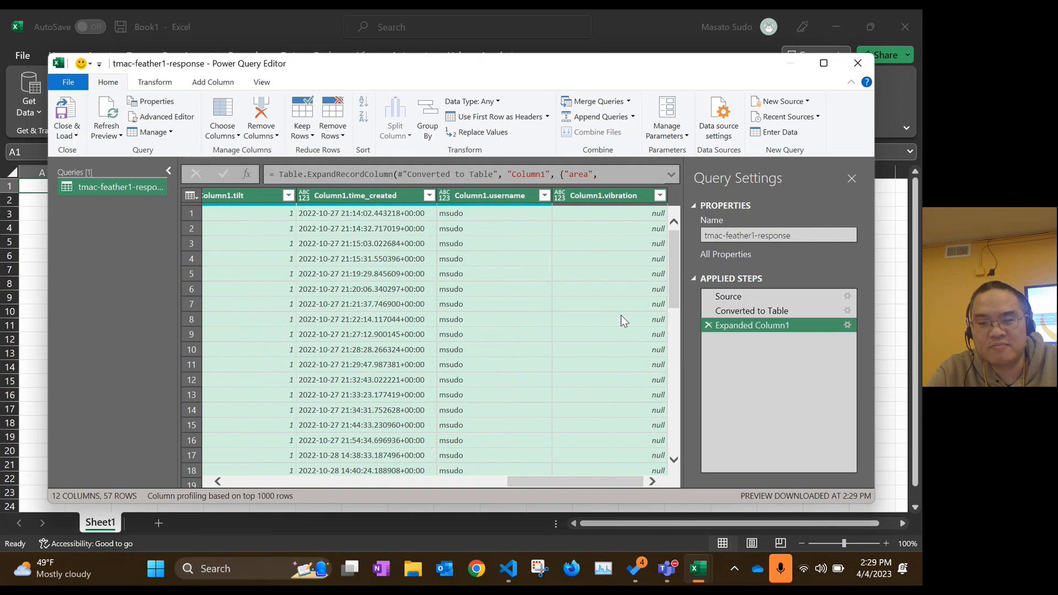
scroll(444, 303, "left", 8)
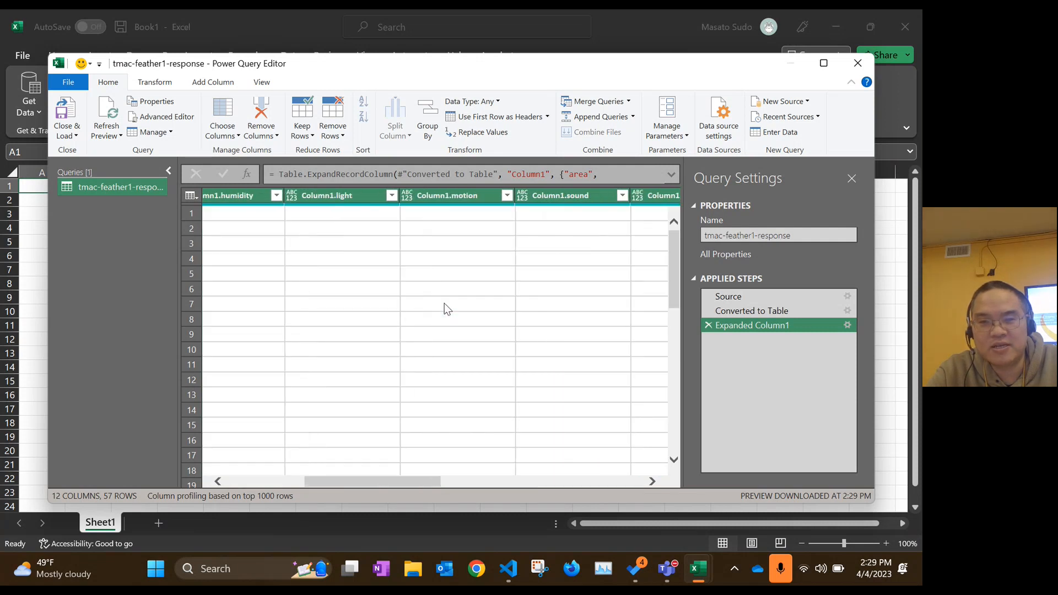
scroll(444, 303, "left", 3)
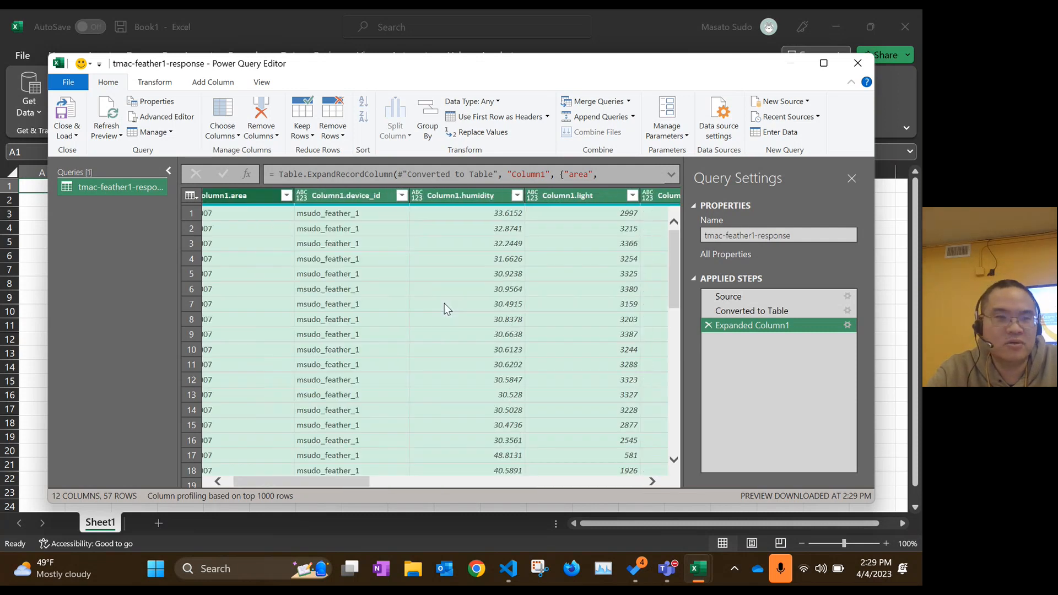
left_click(69, 114)
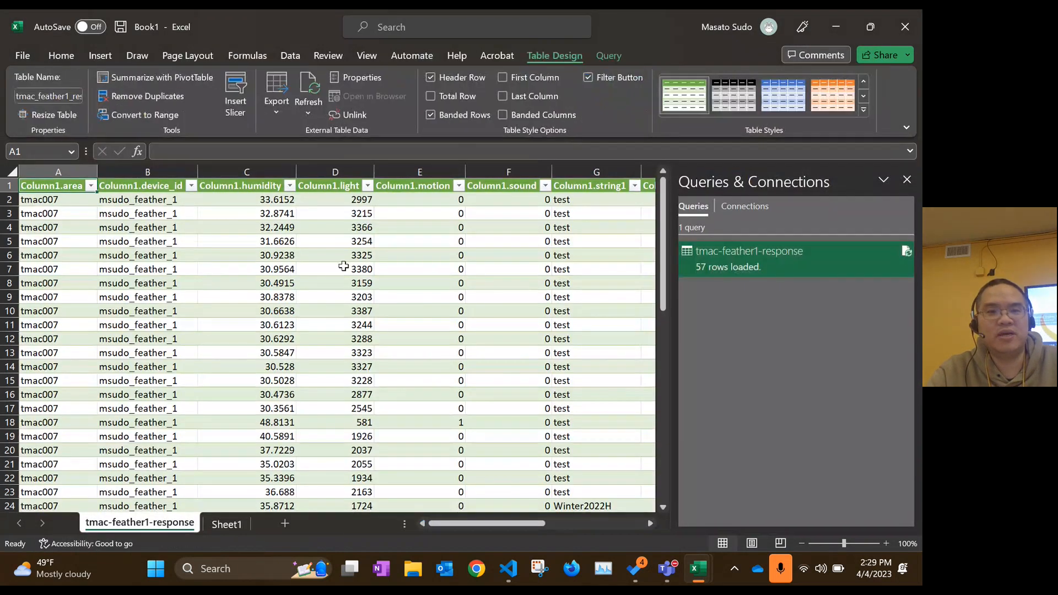
Delete the empty Column1.vibration column from the loaded table.
scroll(237, 318, "right", 6)
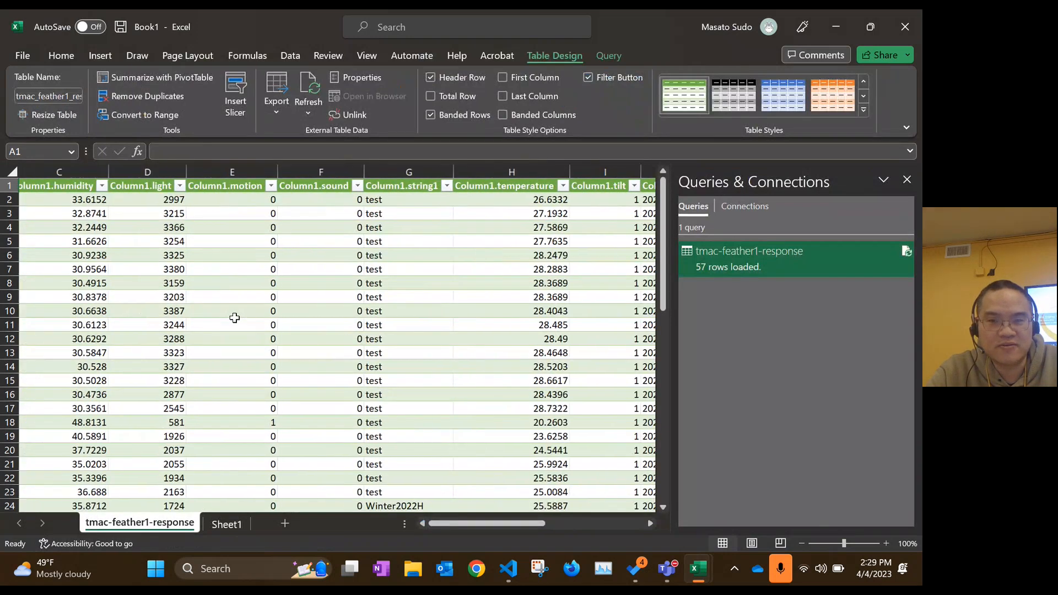
scroll(235, 318, "right", 3)
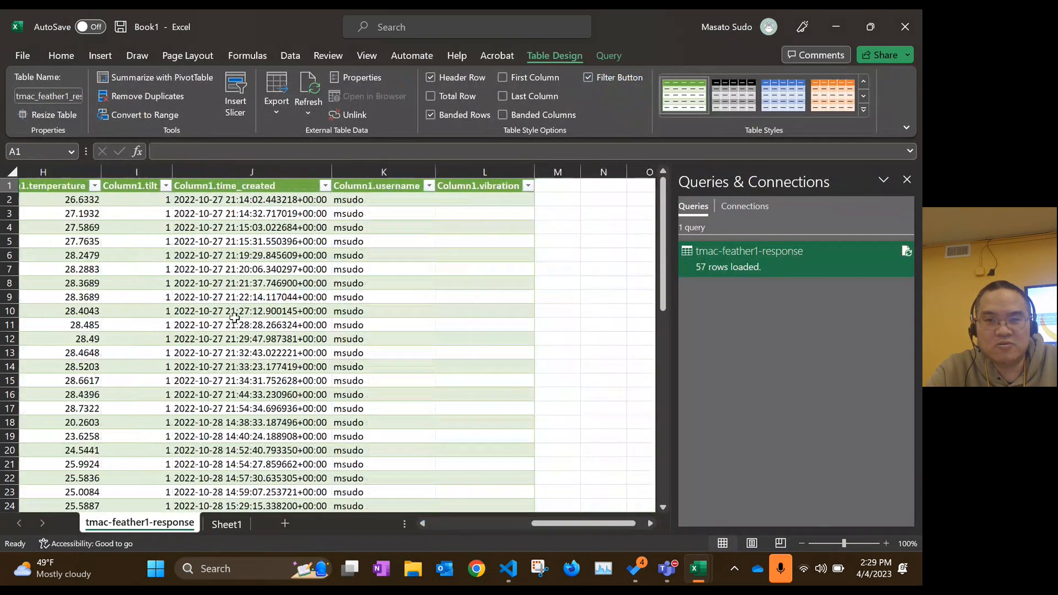
left_click(472, 170)
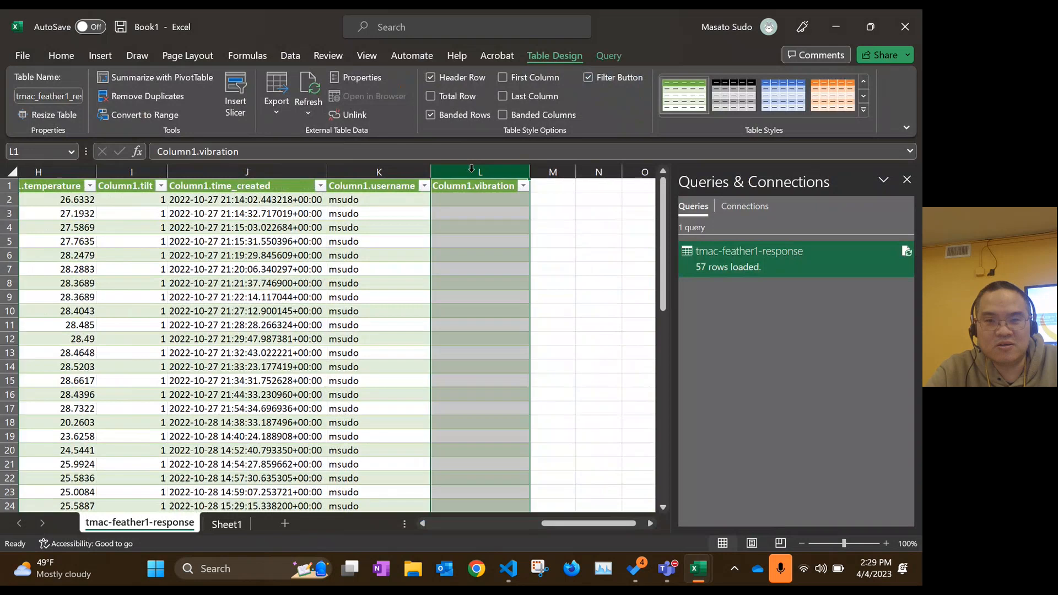
right_click(471, 170)
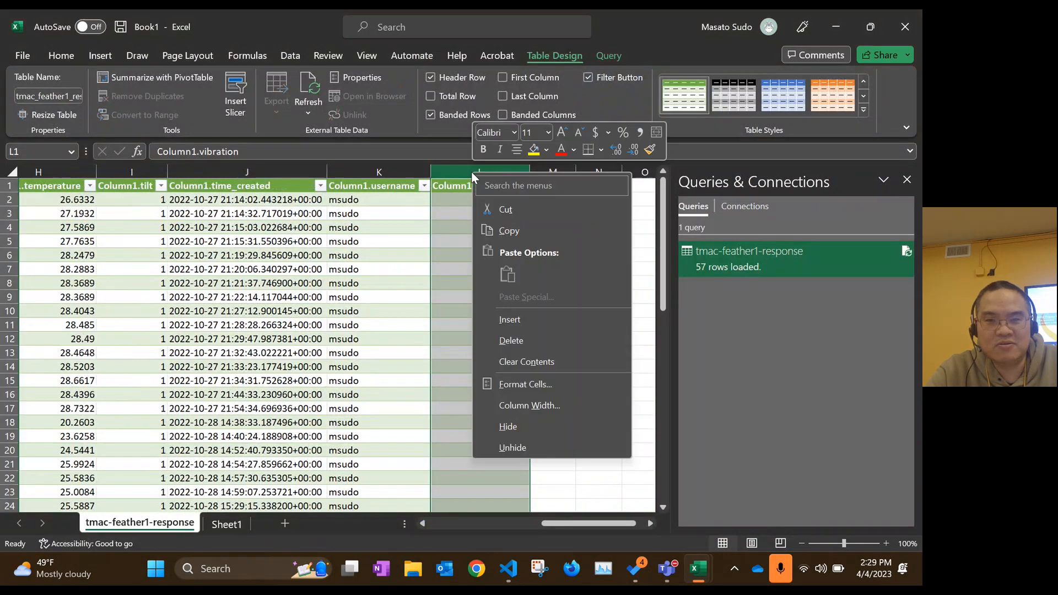
left_click(538, 339)
scroll(327, 317, "left", 3)
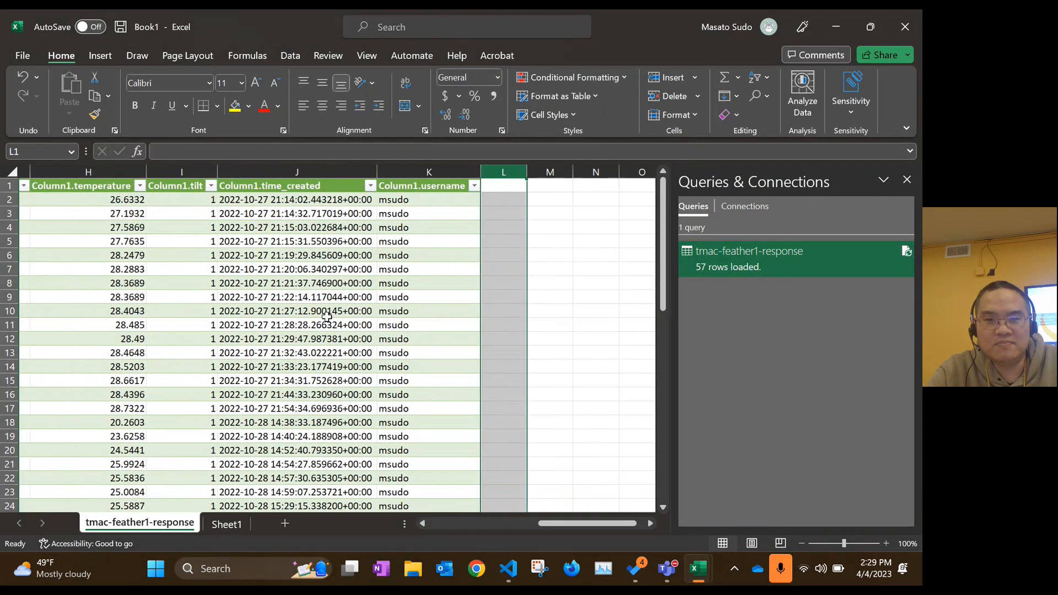
scroll(401, 327, "down", 9)
scroll(401, 327, "up", 9)
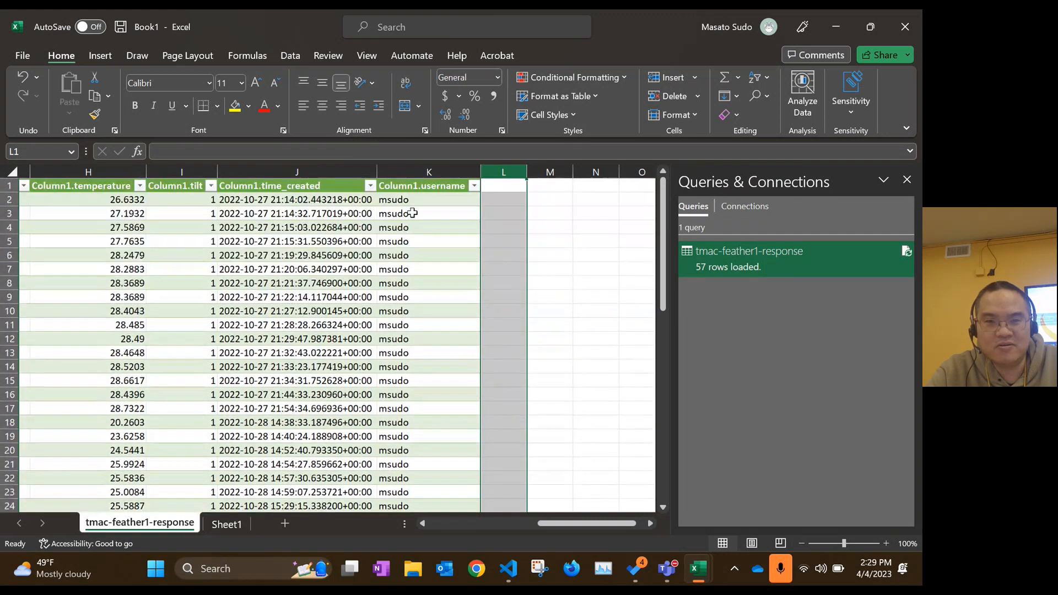
Delete the Column1.username column from the loaded table.
left_click(424, 172)
right_click(424, 172)
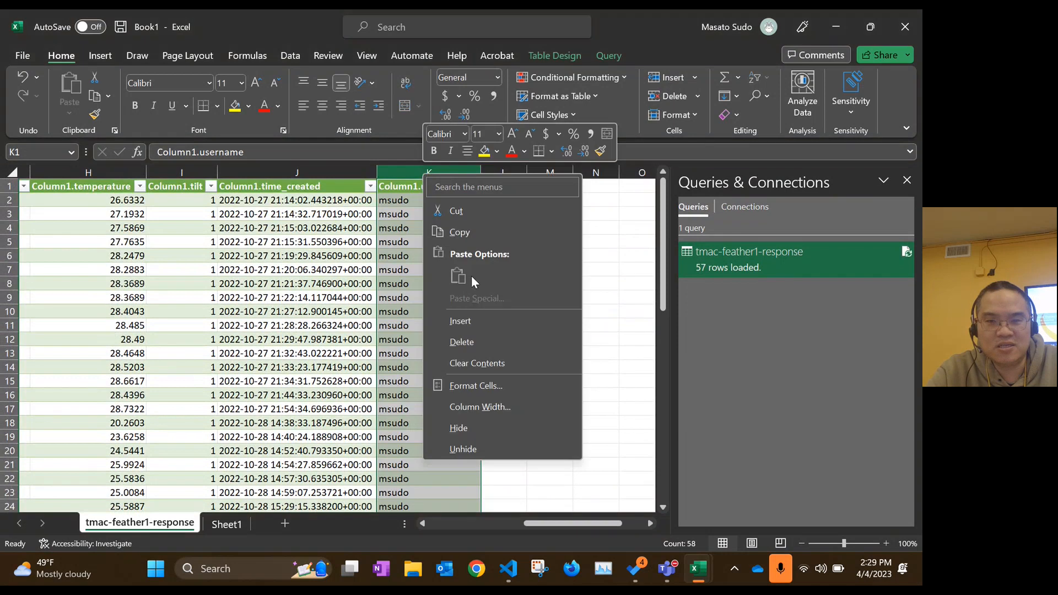
left_click(488, 341)
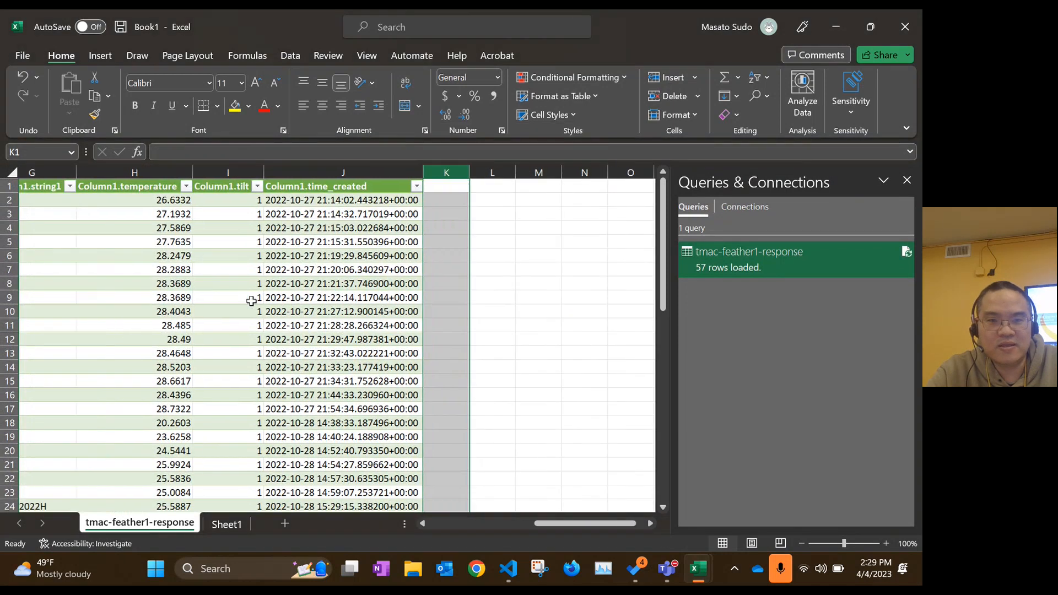
Check the remaining columns and delete the Column1.device_id column from the table.
scroll(251, 301, "left", 5)
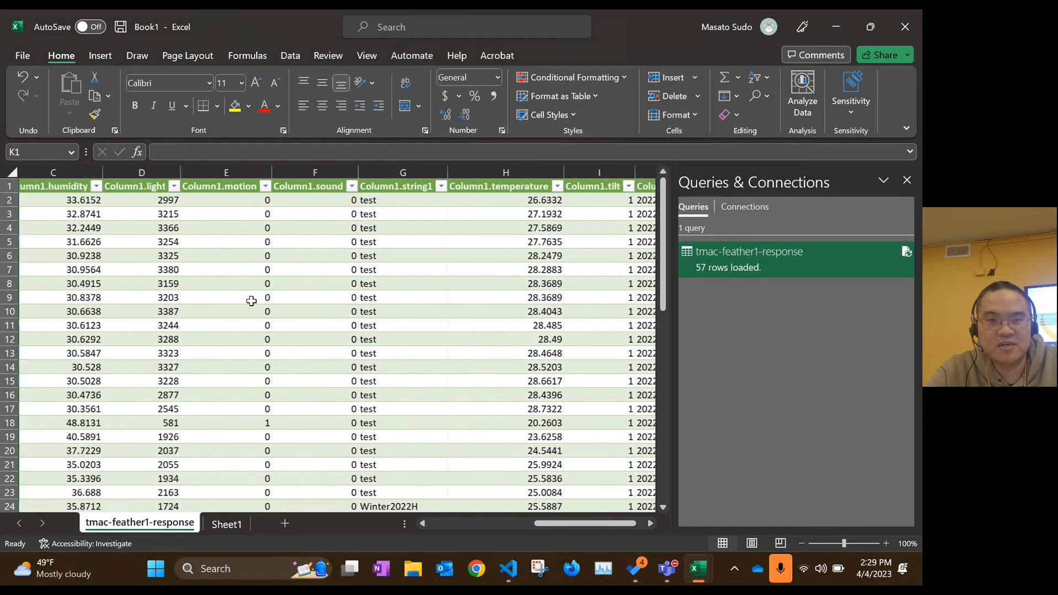
scroll(251, 300, "left", 2)
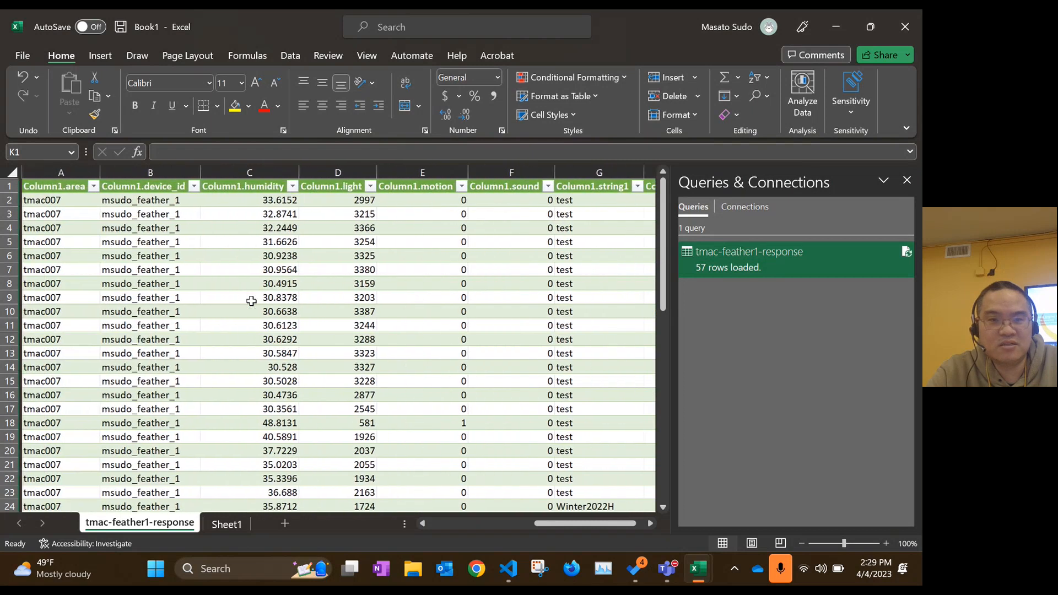
scroll(161, 254, "down", 10)
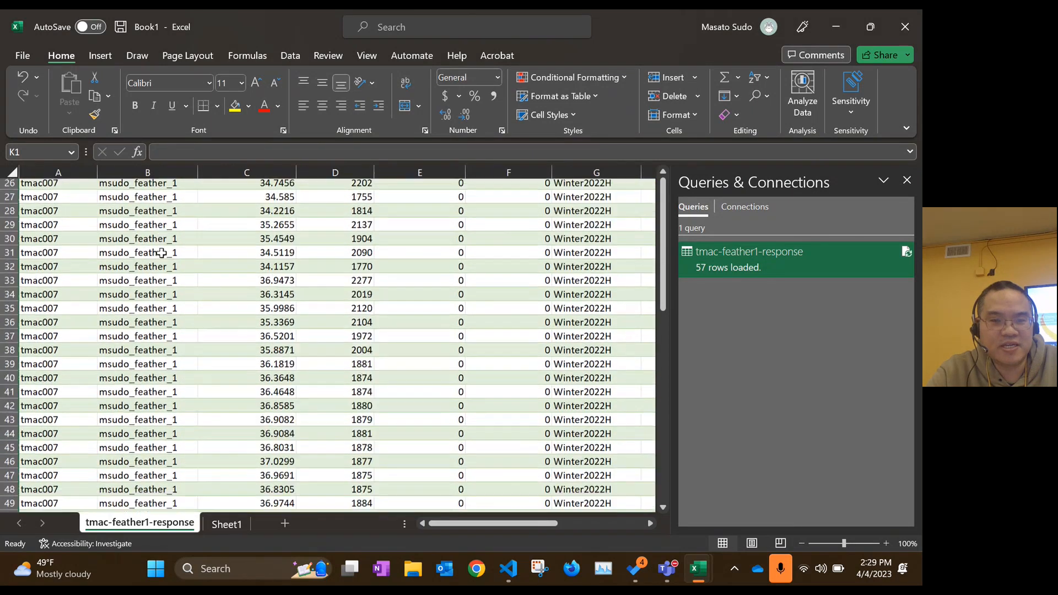
scroll(161, 254, "up", 11)
scroll(162, 253, "up", 1)
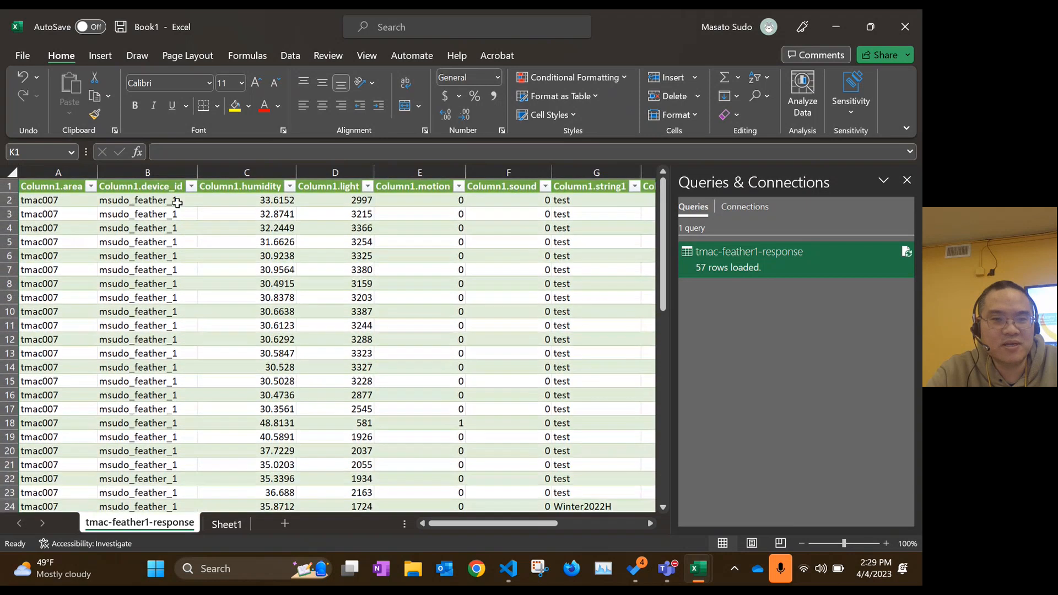
left_click(155, 169)
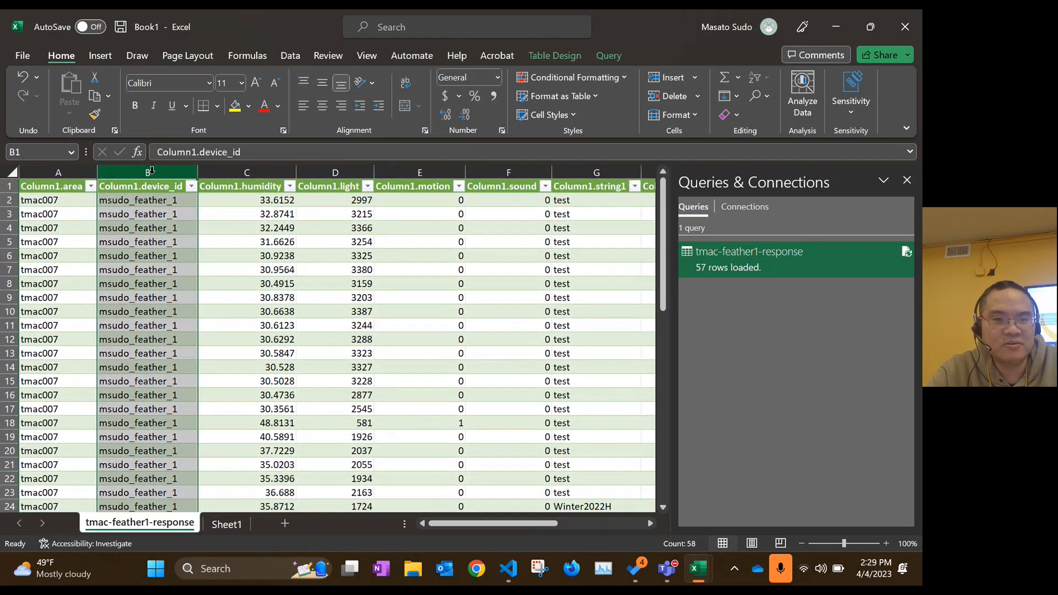
right_click(151, 170)
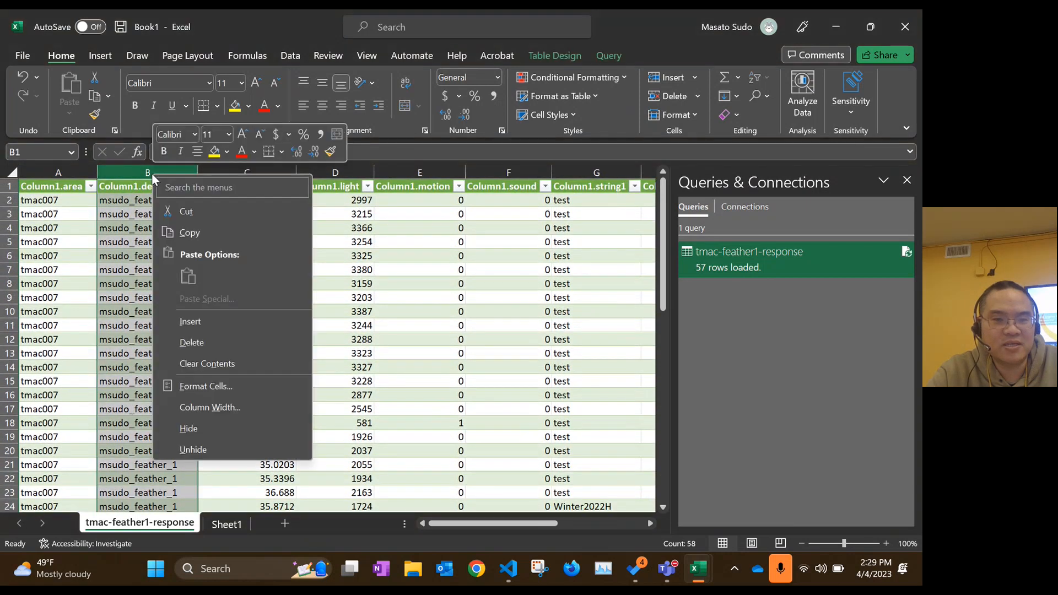
left_click(216, 343)
Check the area values down the table and delete the Column1.area column.
scroll(42, 325, "down", 10)
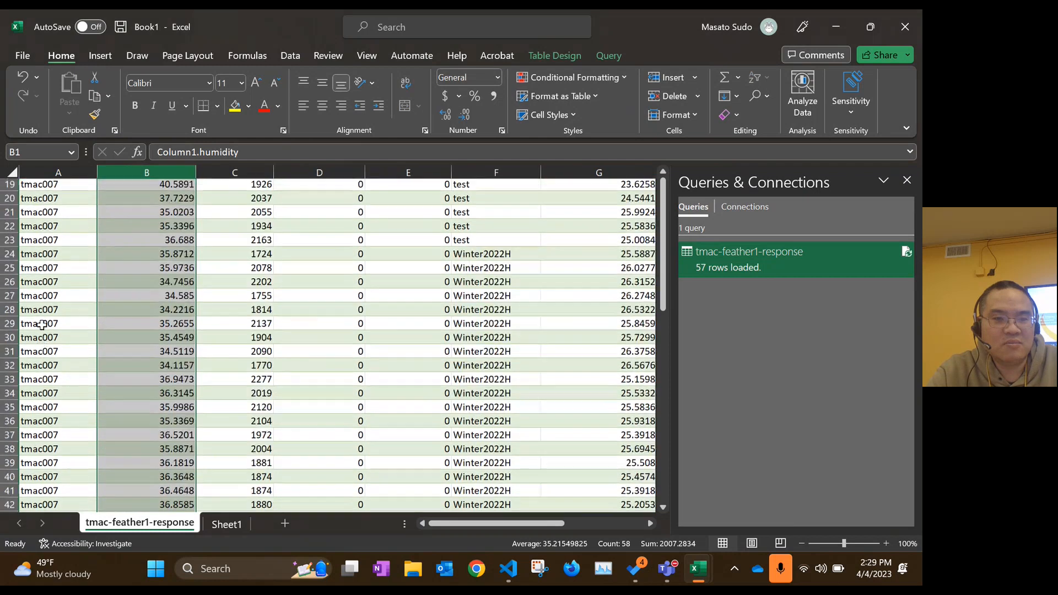
scroll(42, 325, "down", 5)
scroll(44, 308, "up", 15)
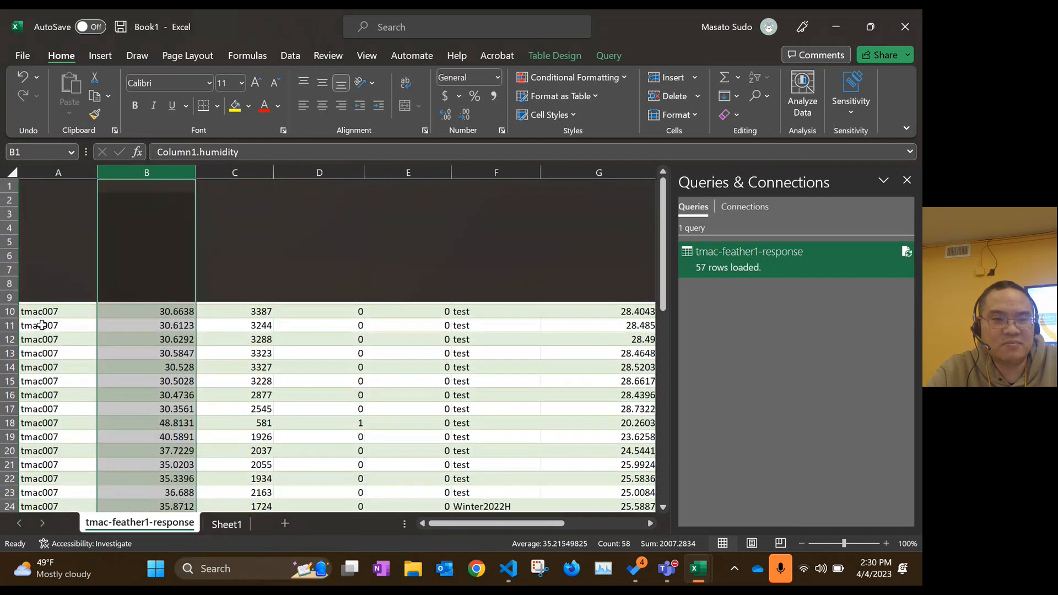
left_click(51, 171)
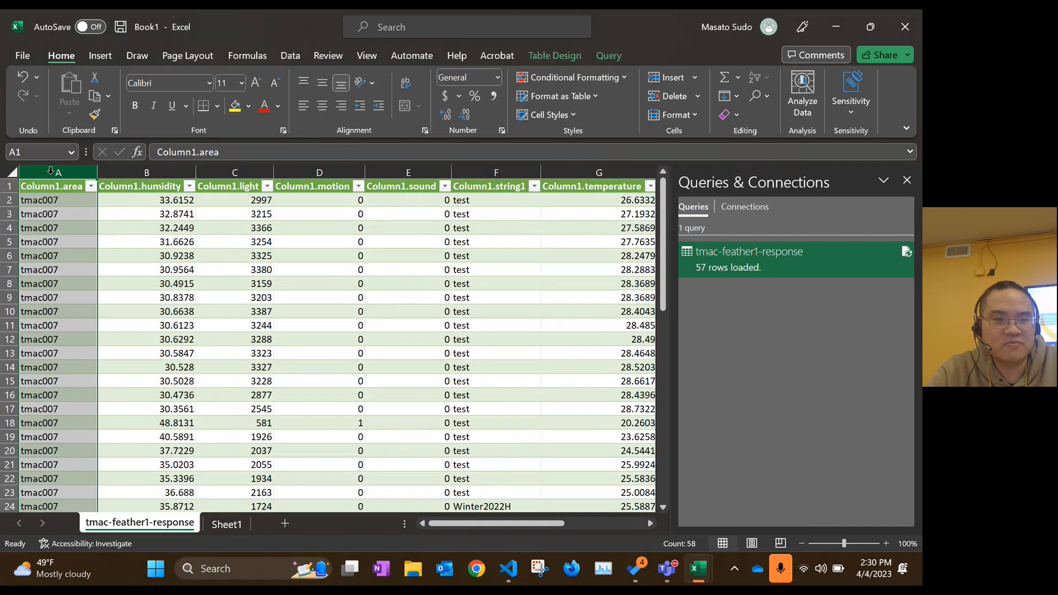
right_click(51, 171)
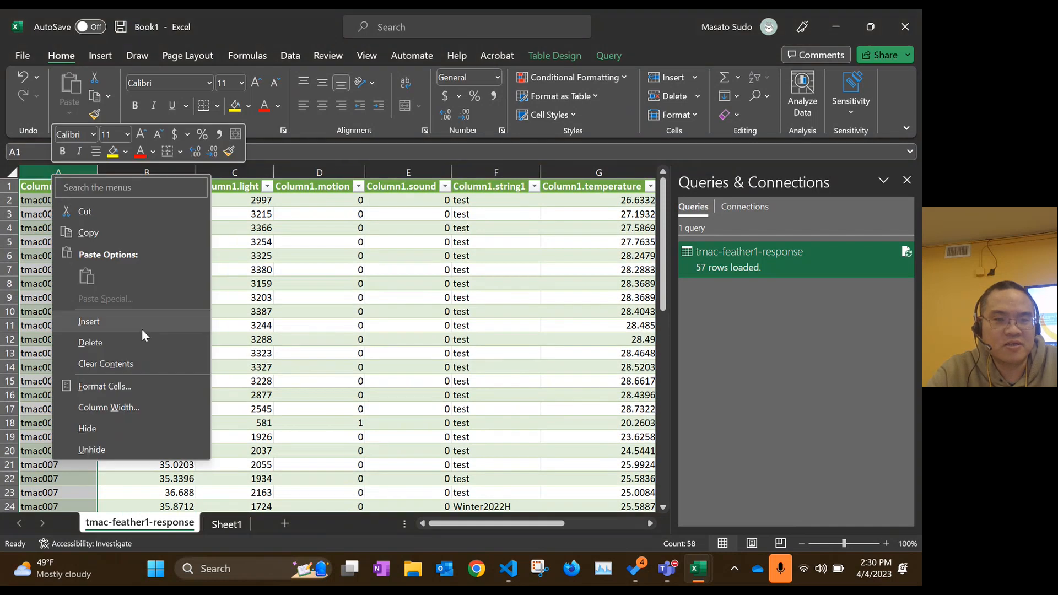
left_click(134, 343)
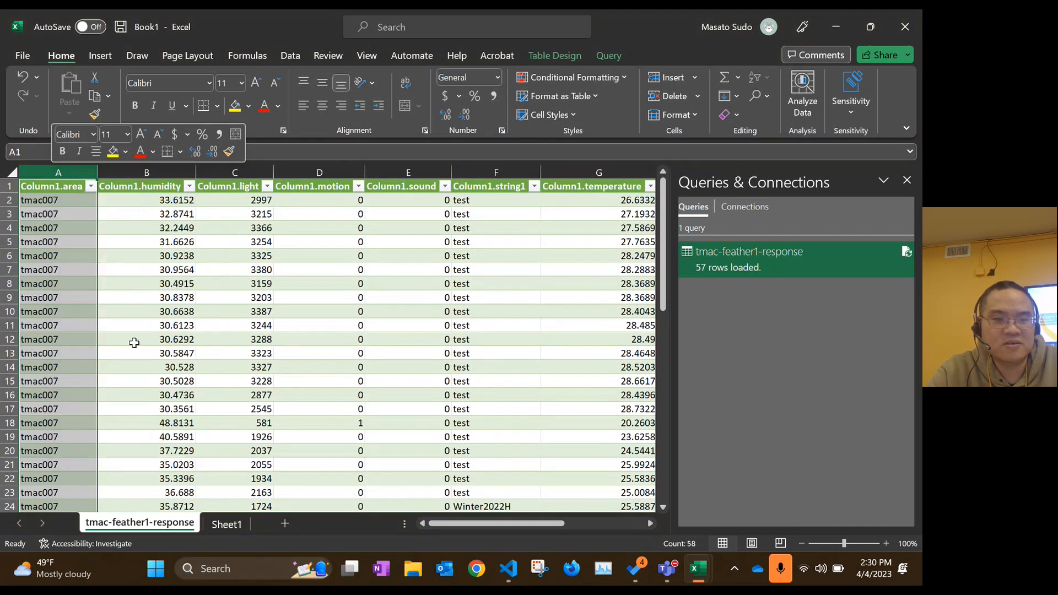
Review the remaining table columns, examining how the Column1.string1 values change down the rows.
left_click(329, 352)
scroll(379, 369, "right", 3)
scroll(380, 374, "left", 2)
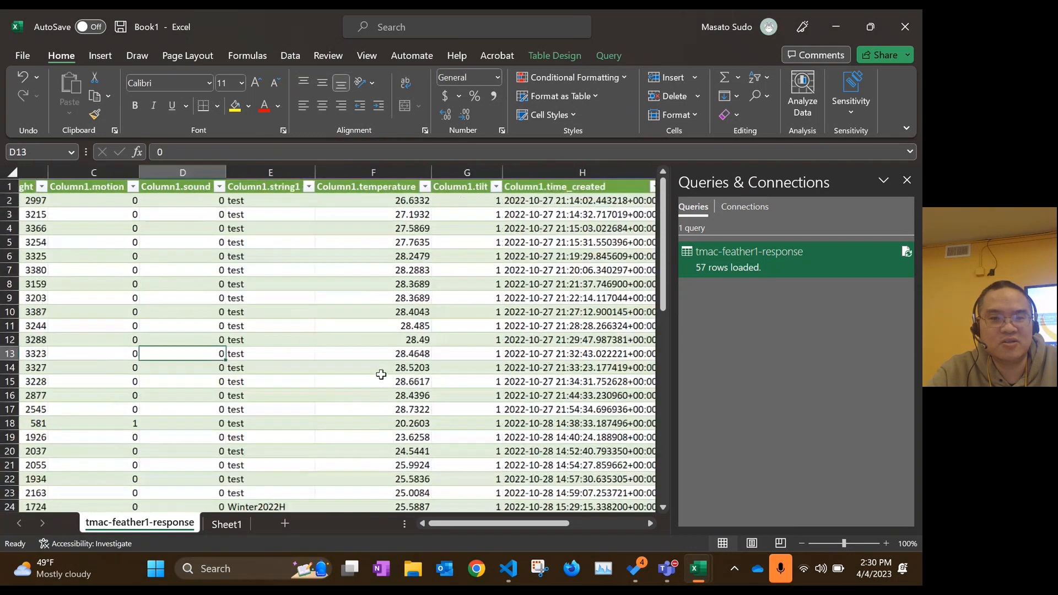
scroll(380, 374, "down", 5)
scroll(381, 374, "up", 5)
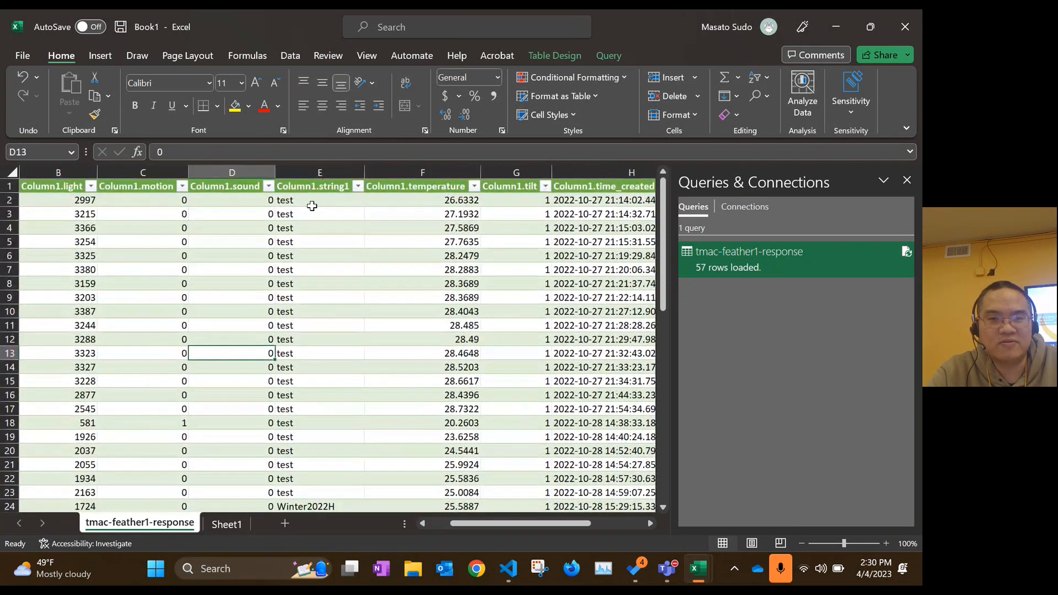
left_click(311, 202)
scroll(325, 315, "down", 5)
left_click(318, 352)
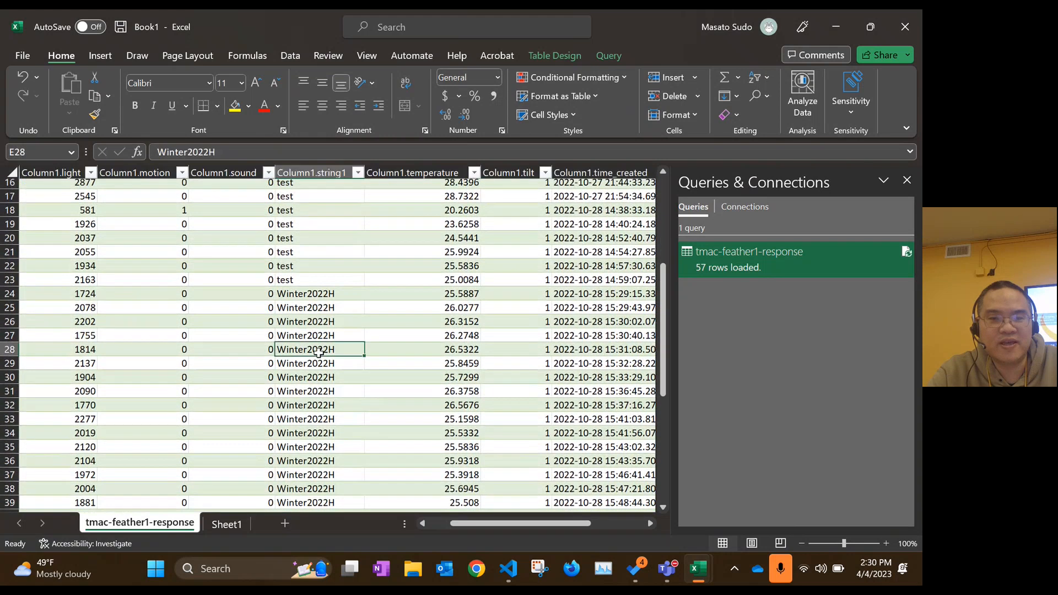
scroll(318, 352, "up", 5)
left_click(318, 302)
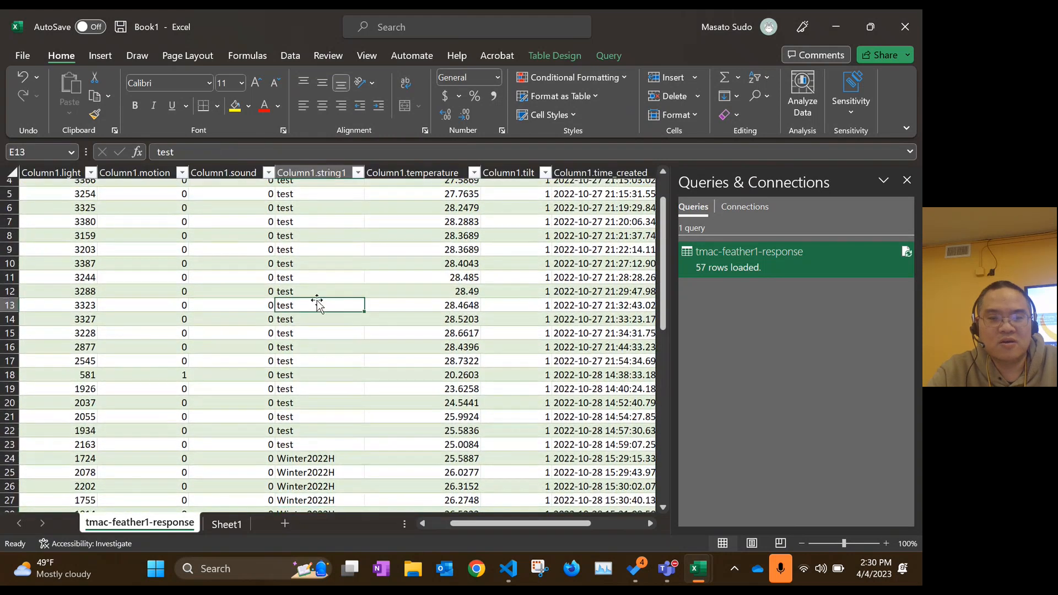
scroll(318, 302, "up", 2)
scroll(316, 301, "down", 6)
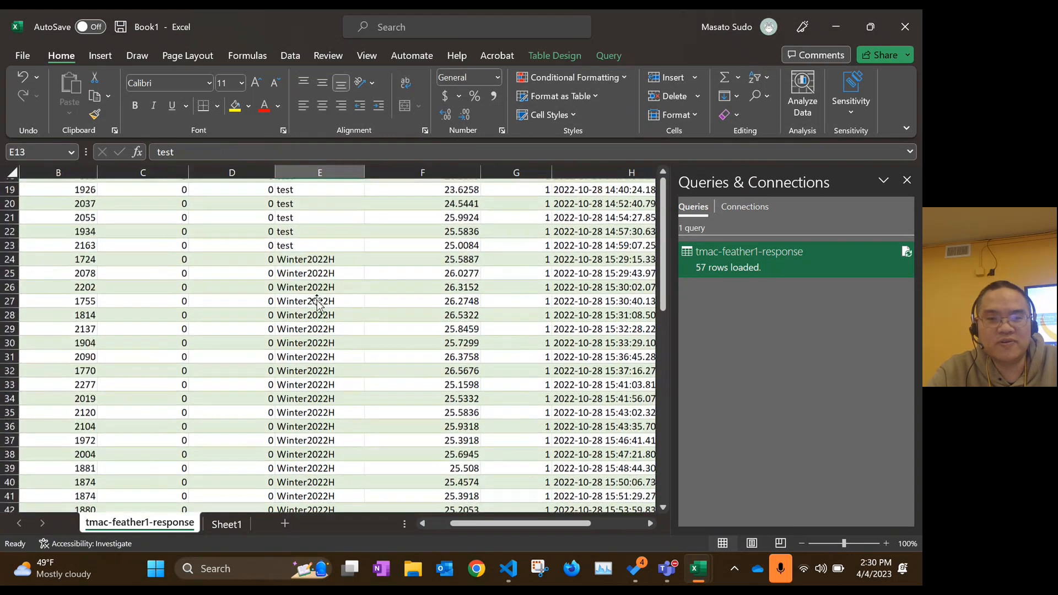
scroll(311, 352, "up", 6)
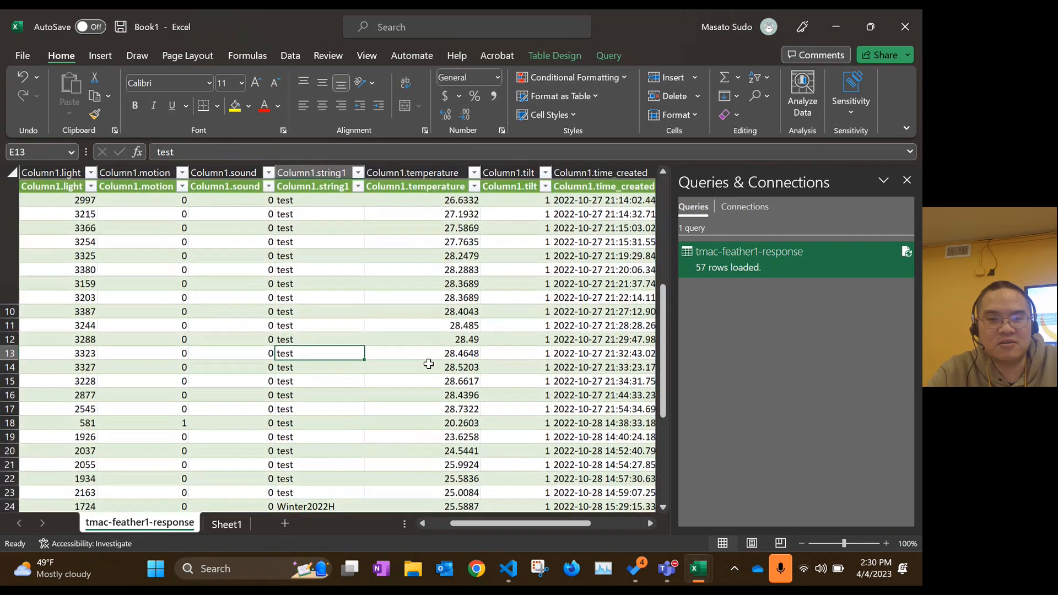
scroll(429, 363, "right", 2)
scroll(429, 363, "right", 3)
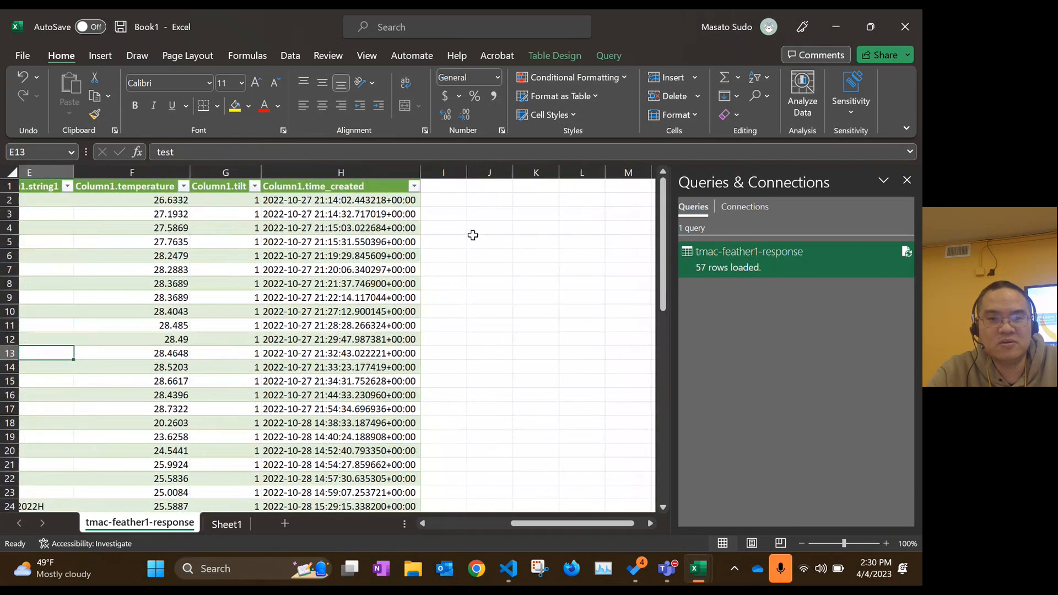
Save the workbook as demo.xlsx in the OneDrive Documents folder.
left_click(496, 225)
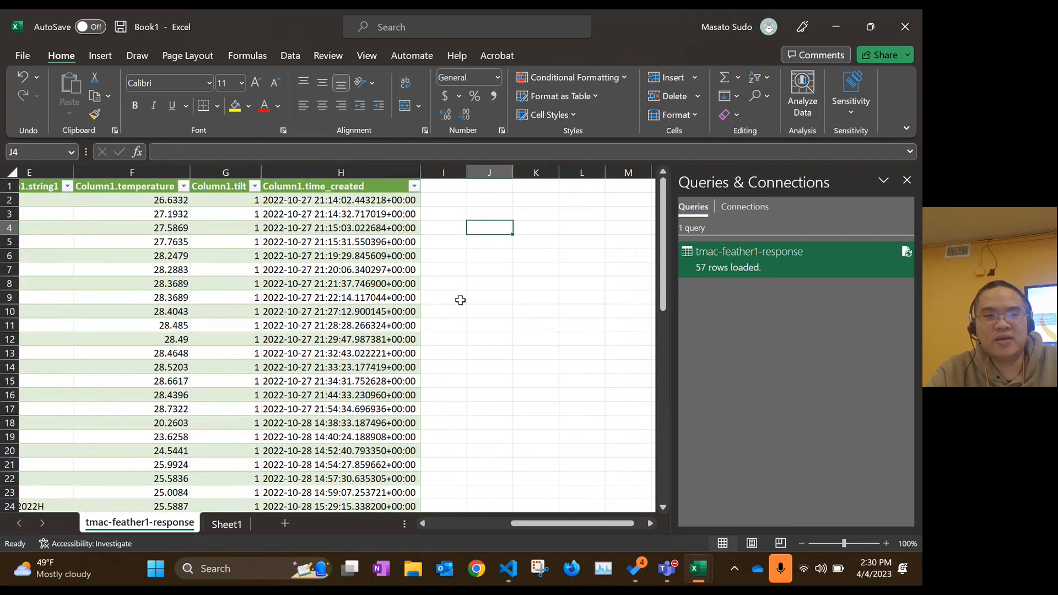
left_click(120, 27)
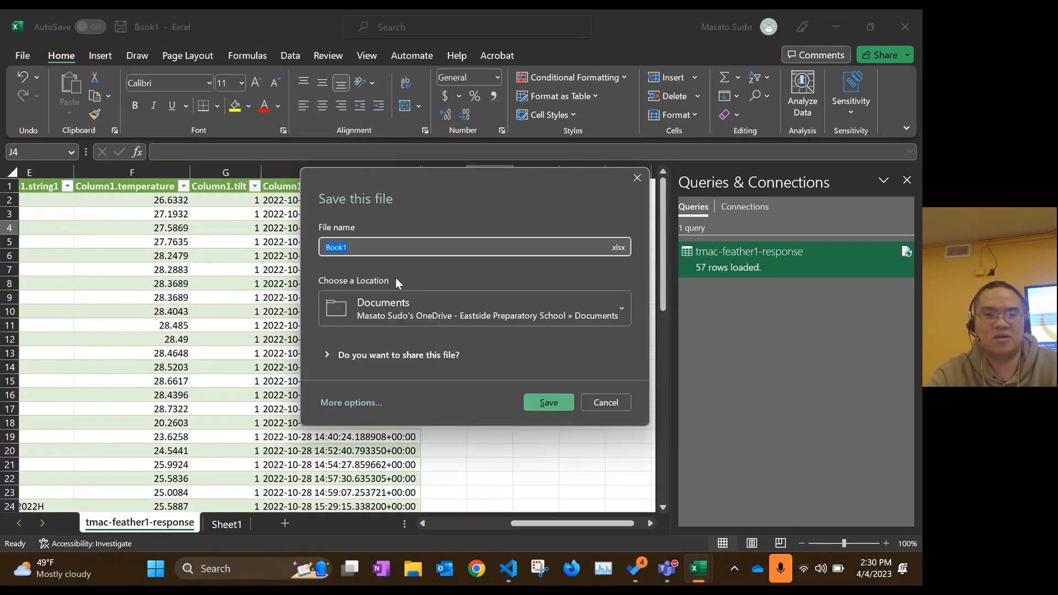
type("demo")
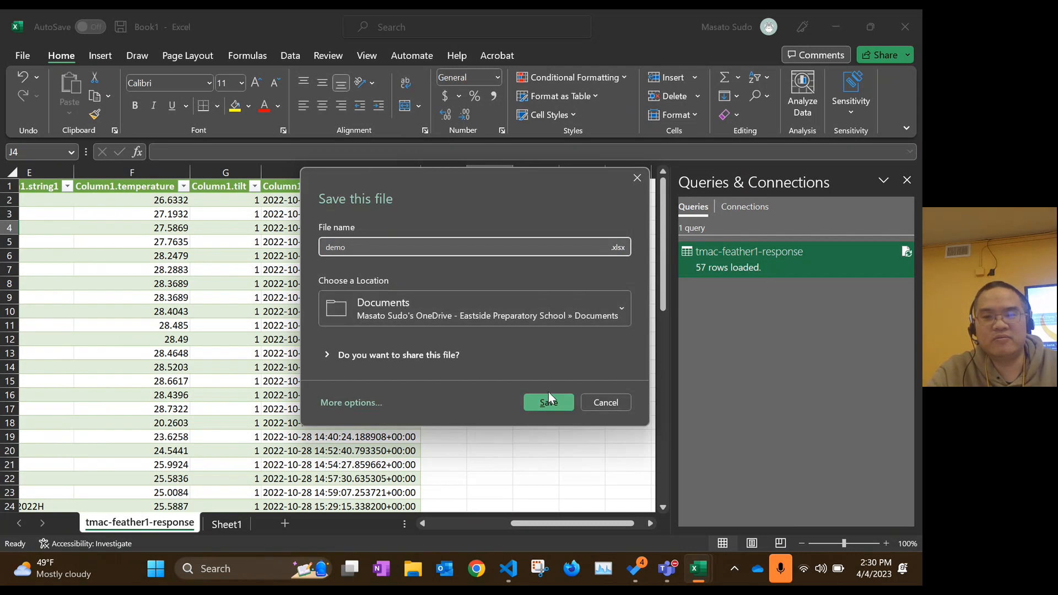
left_click(548, 401)
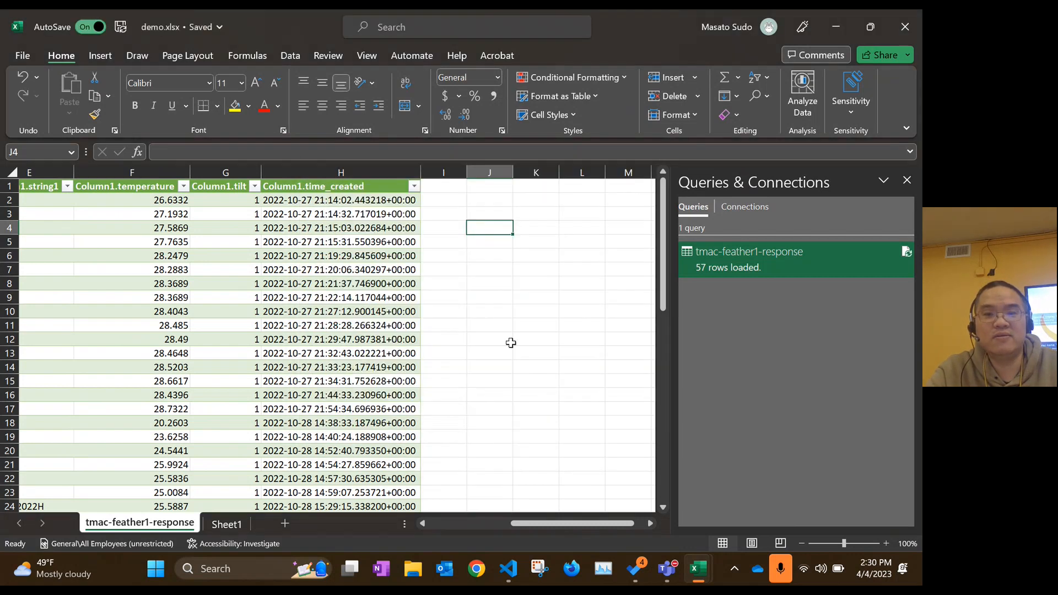
Close the Queries & Connections pane to free up worksheet space.
scroll(510, 343, "left", 2)
scroll(511, 342, "right", 3)
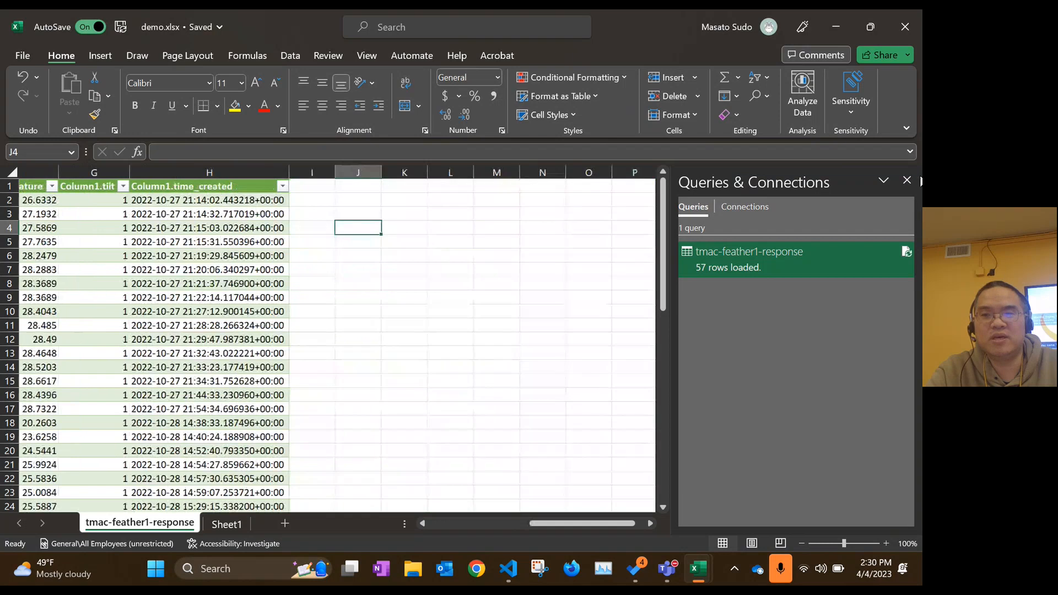
left_click(907, 180)
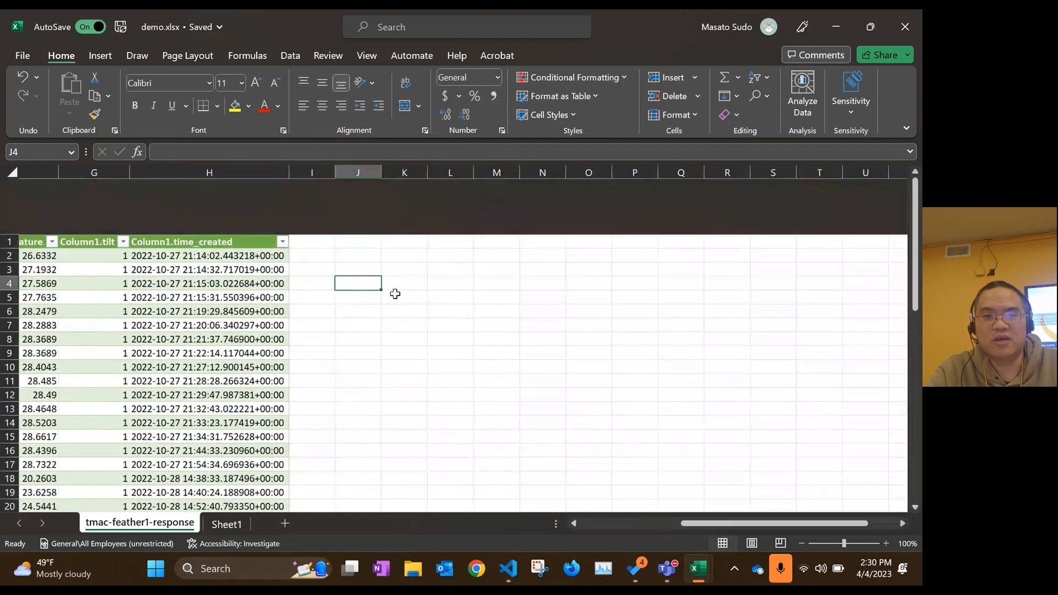
Insert an empty 2-D Line with Markers chart beside the table, starting from blank cell J2.
scroll(395, 293, "left", 3)
scroll(394, 293, "right", 4)
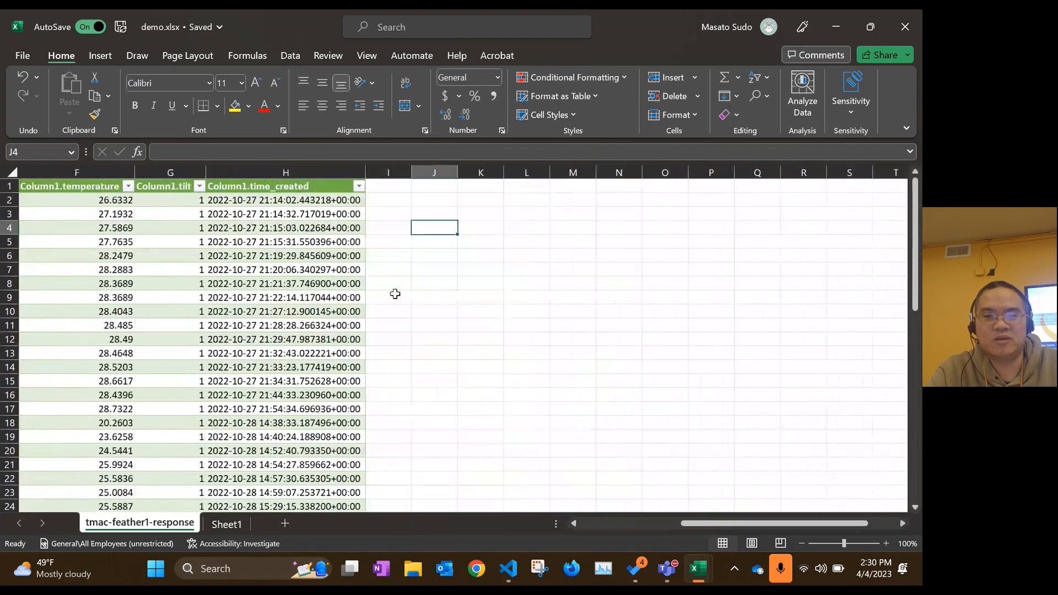
left_click(264, 202)
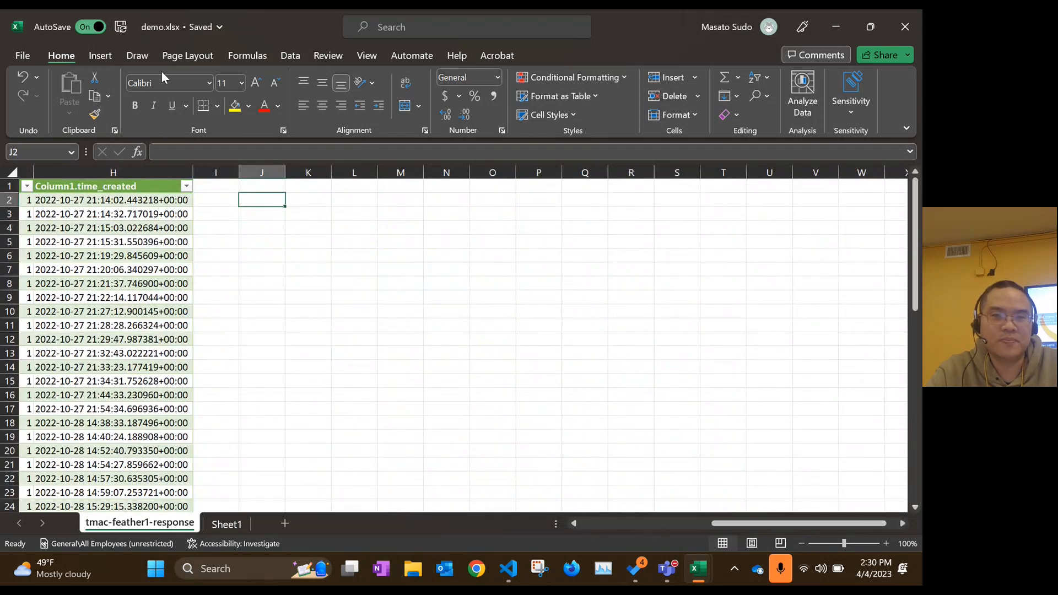
left_click(100, 60)
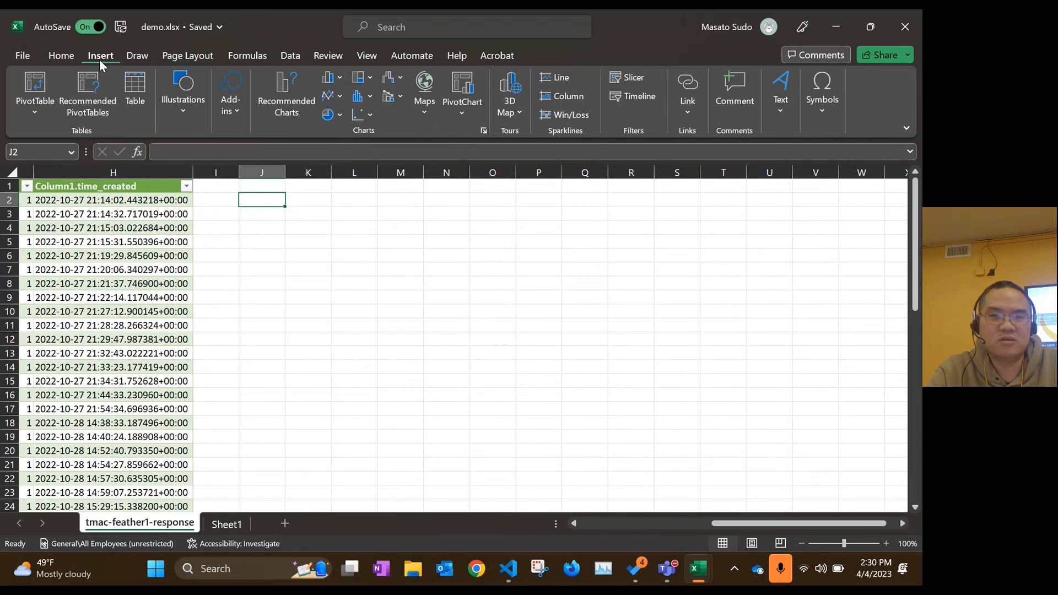
left_click(336, 96)
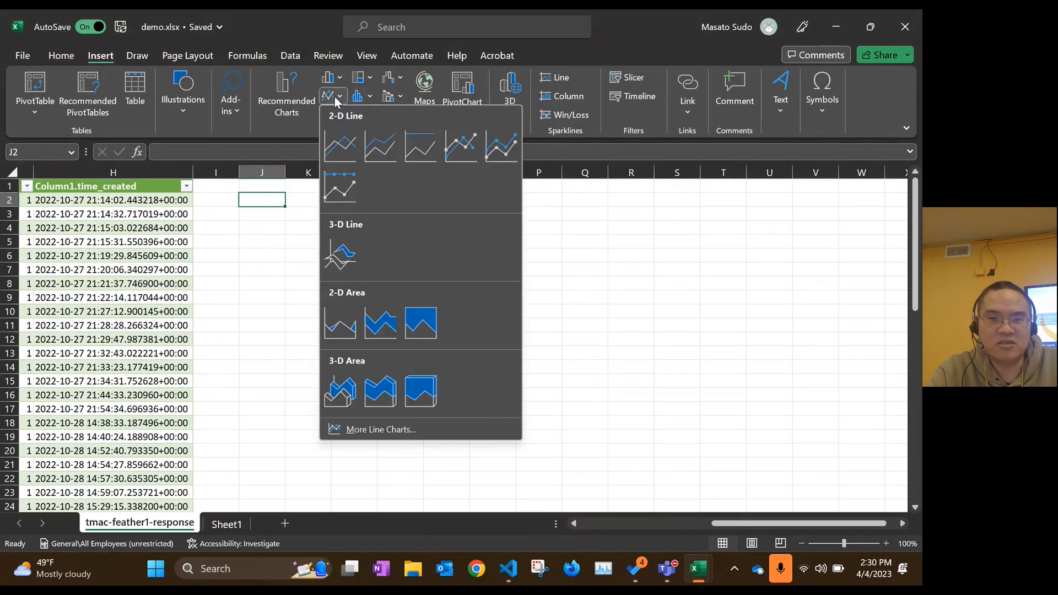
left_click(464, 149)
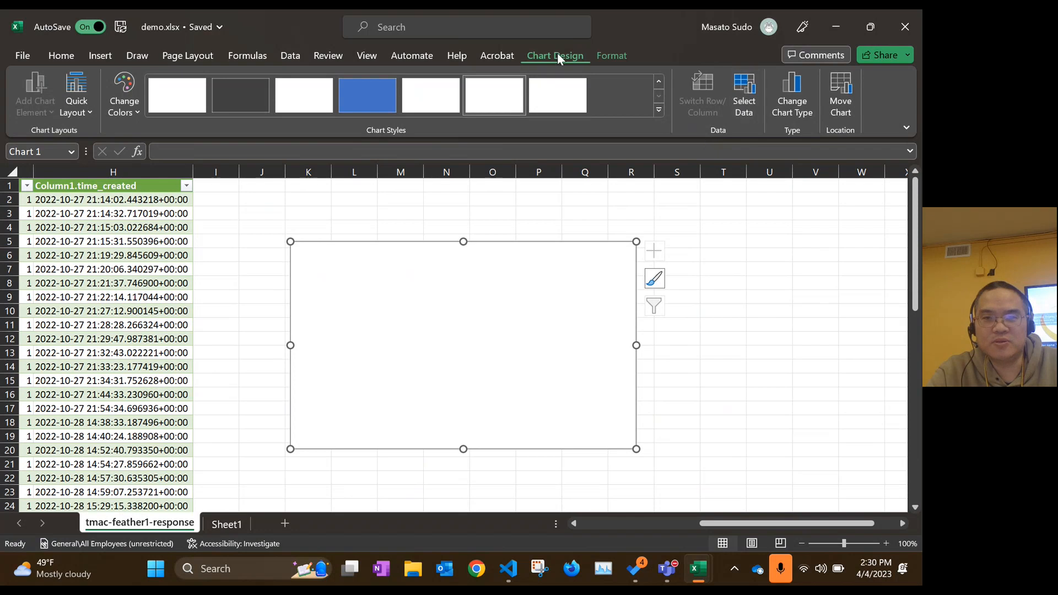
Add a data series to the empty chart, name it from the Column1.humidity header in cell A1, and start choosing its values range.
left_click(749, 107)
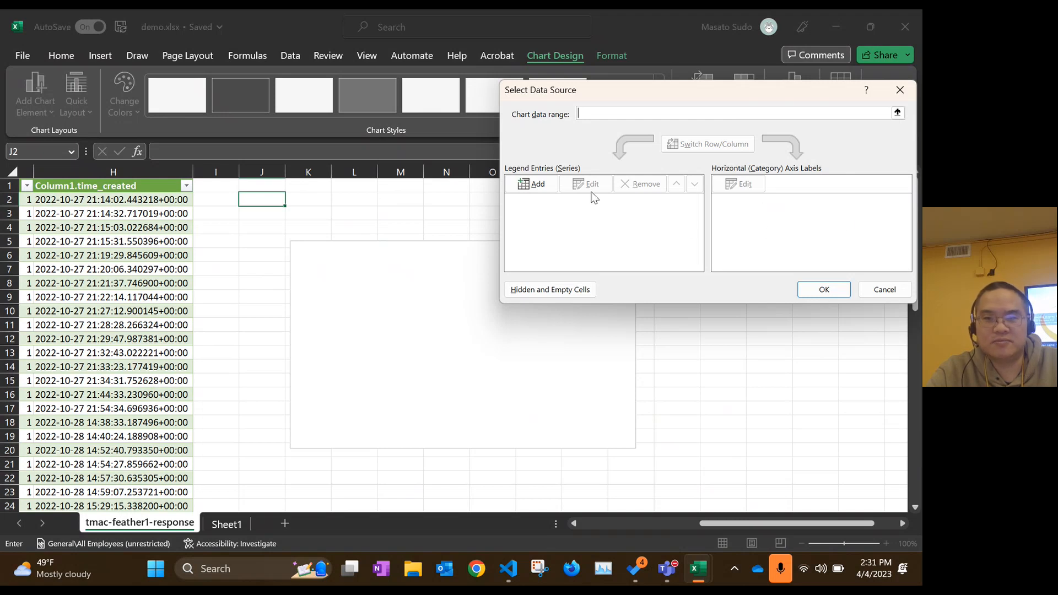
left_click(533, 184)
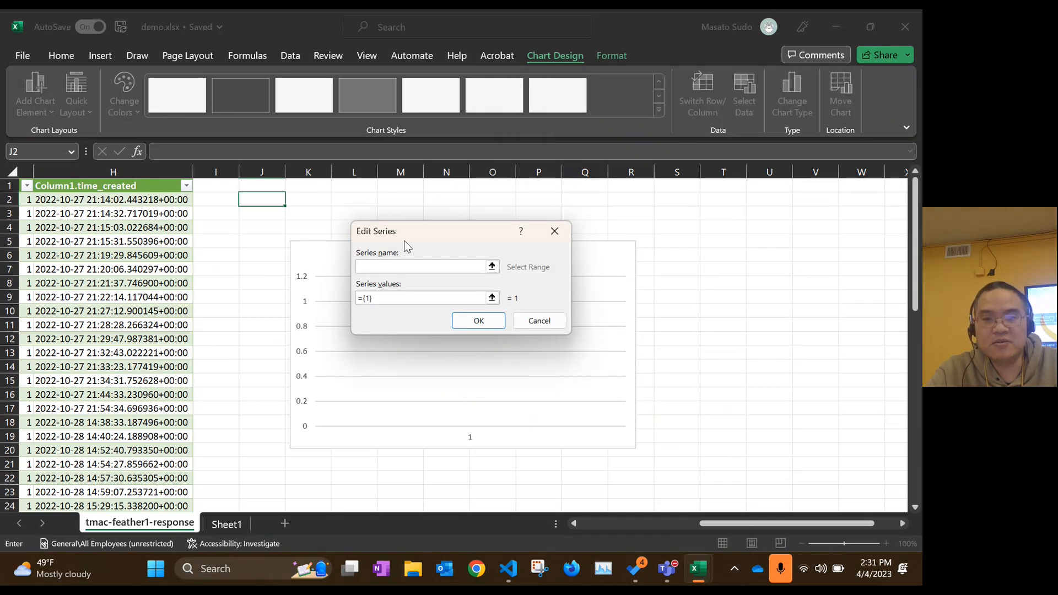
left_click(491, 268)
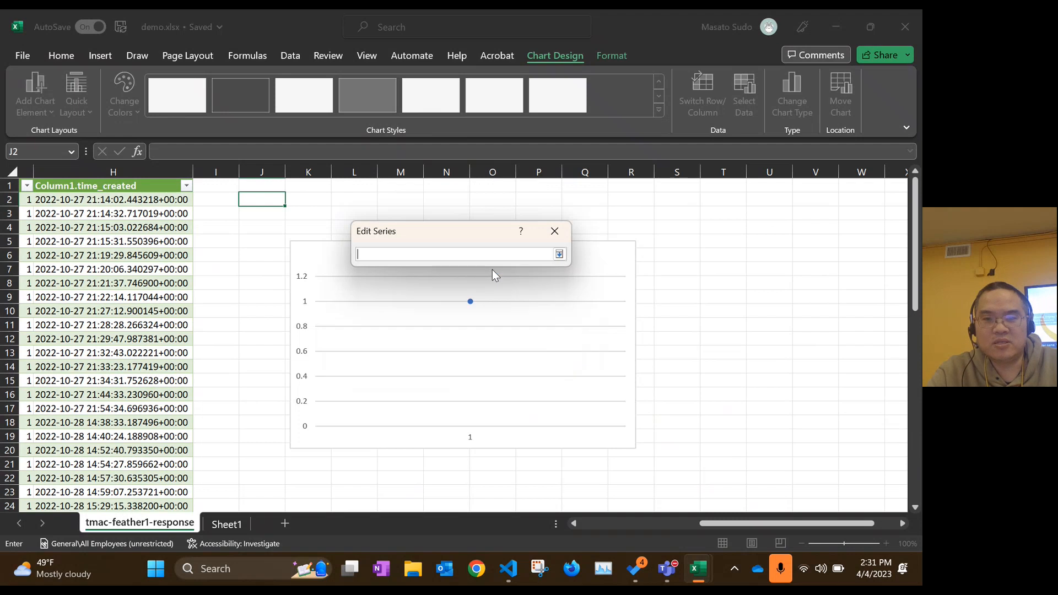
left_click(560, 255)
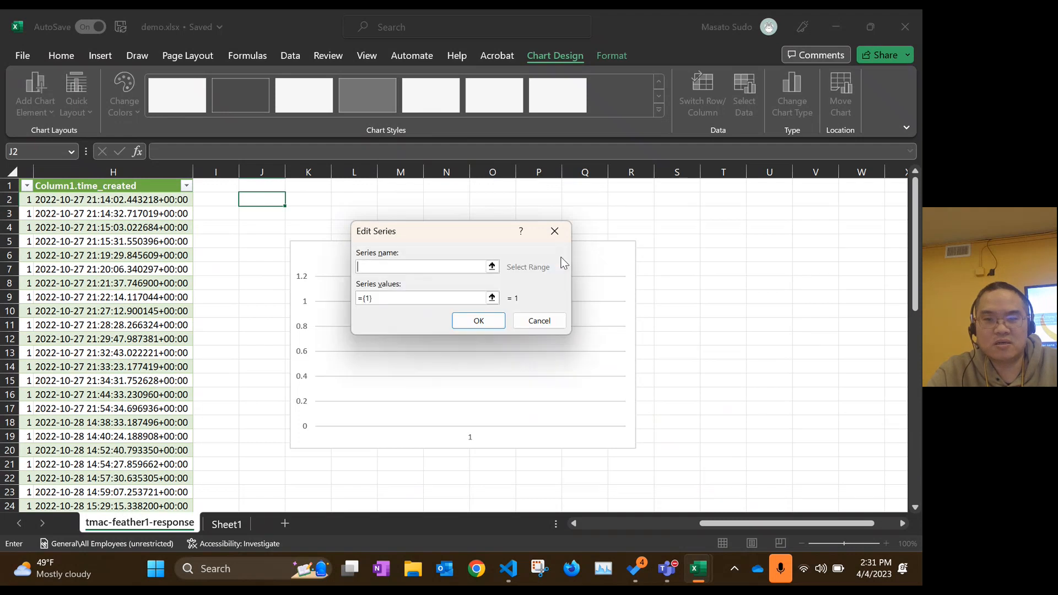
left_click(492, 267)
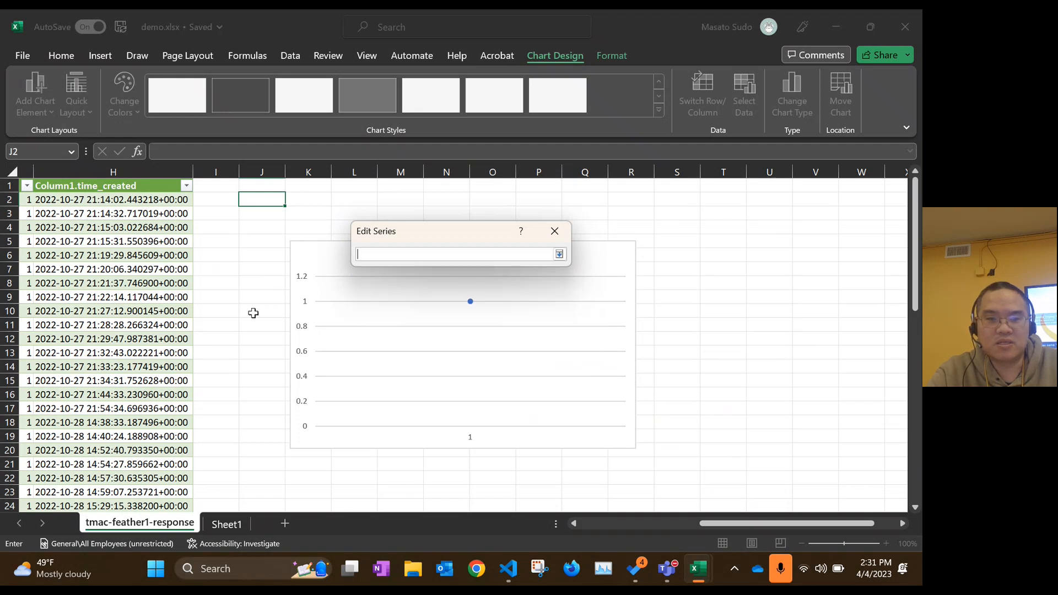
scroll(253, 313, "left", 6)
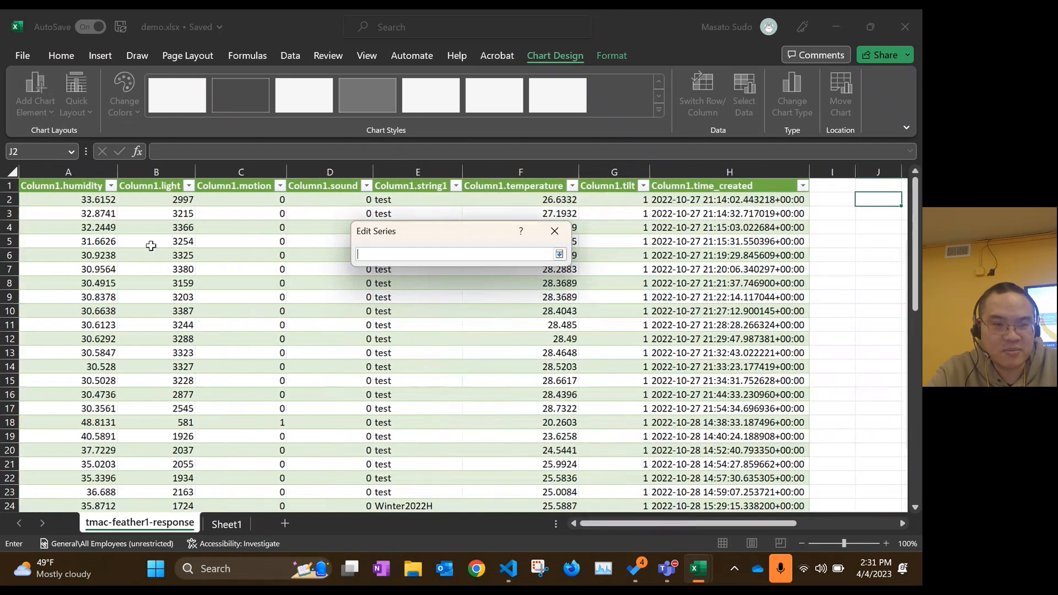
left_click(73, 188)
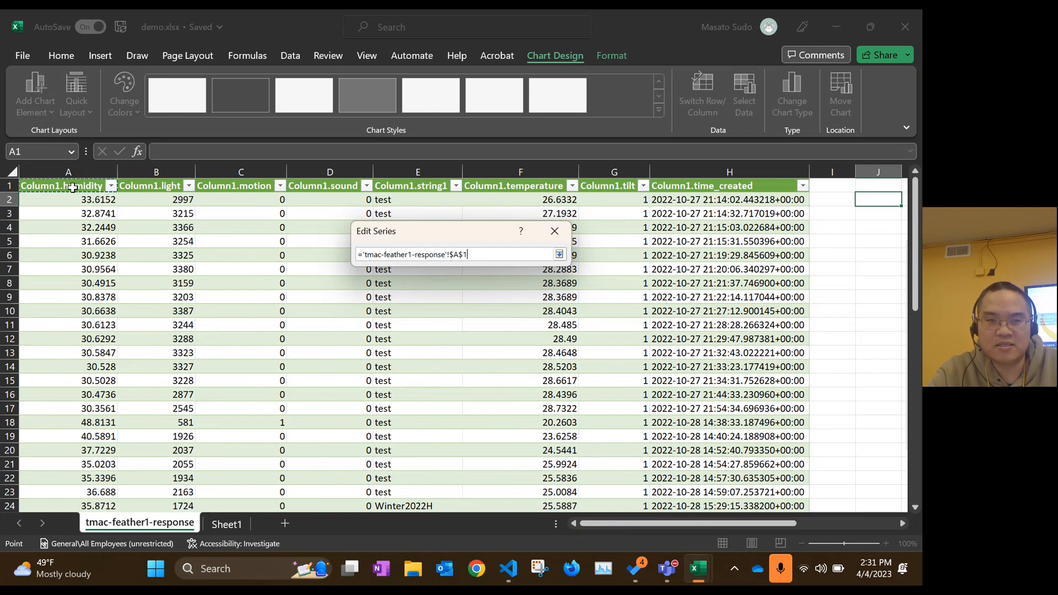
key("Return")
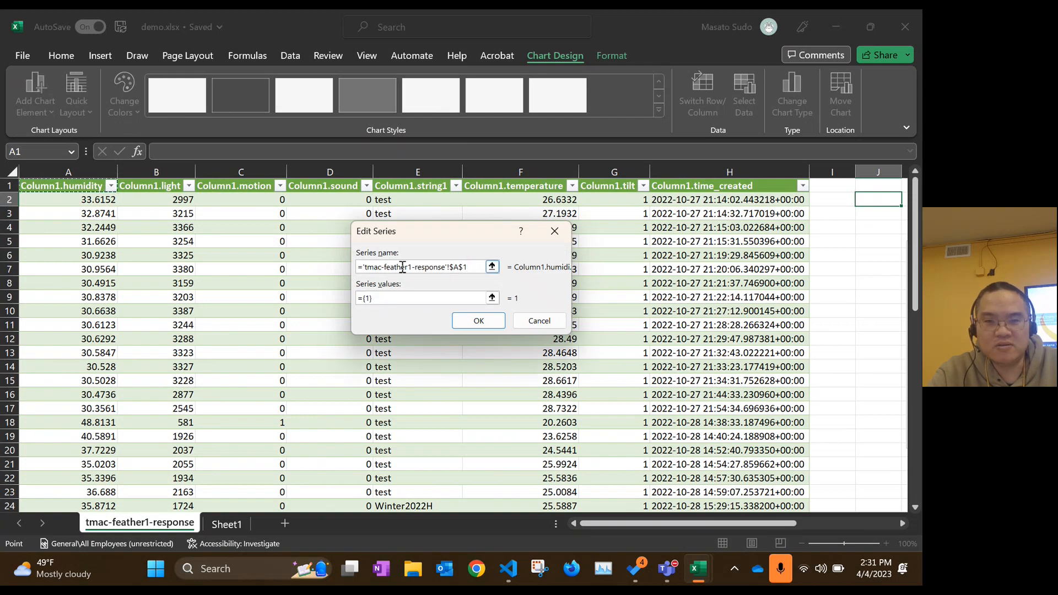
left_click(492, 298)
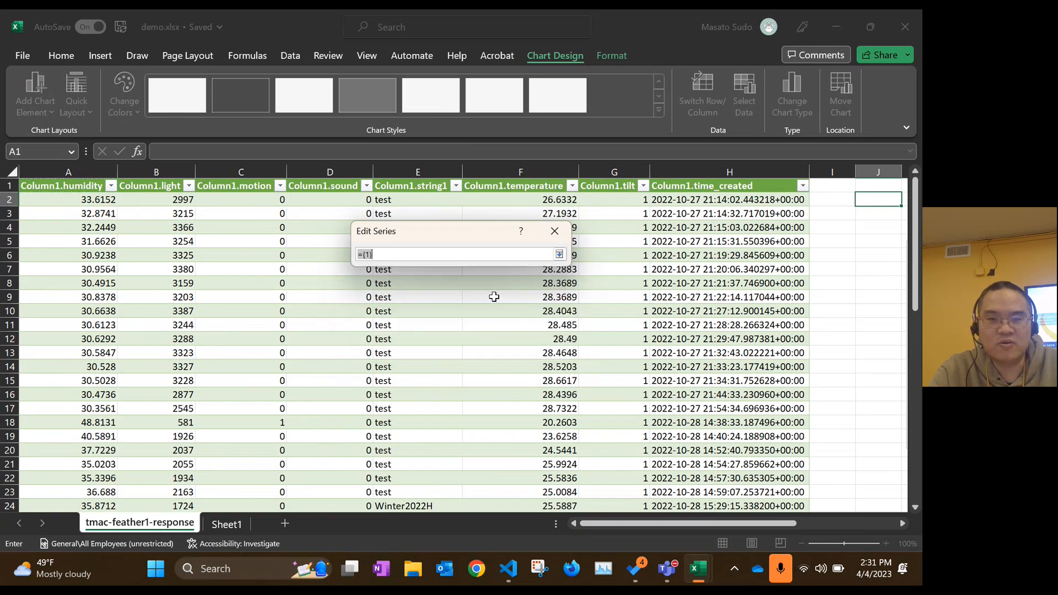
left_click(85, 199)
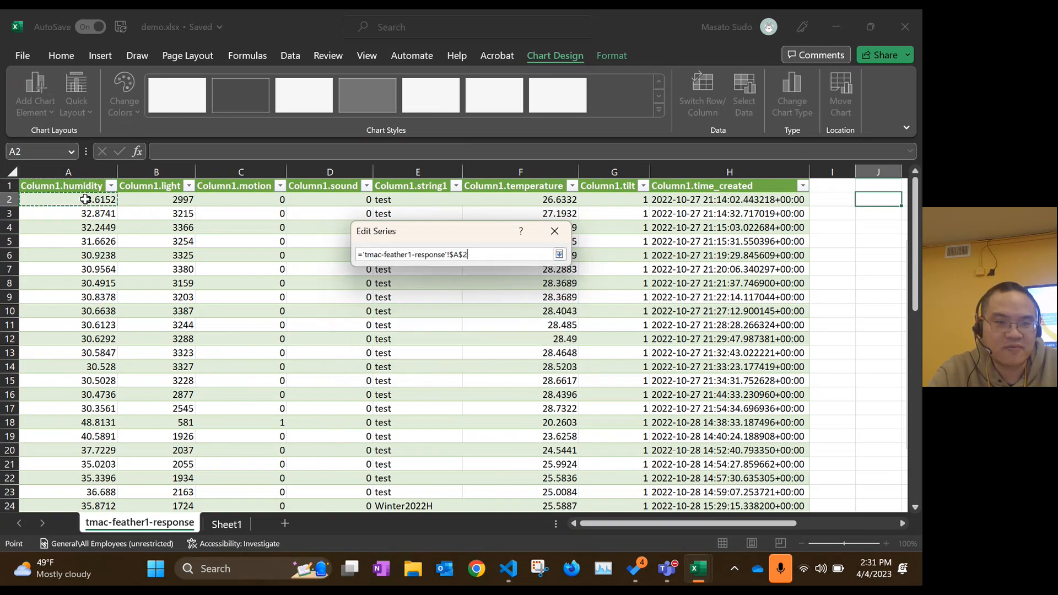
scroll(96, 301, "down", 3)
scroll(96, 301, "down", 11)
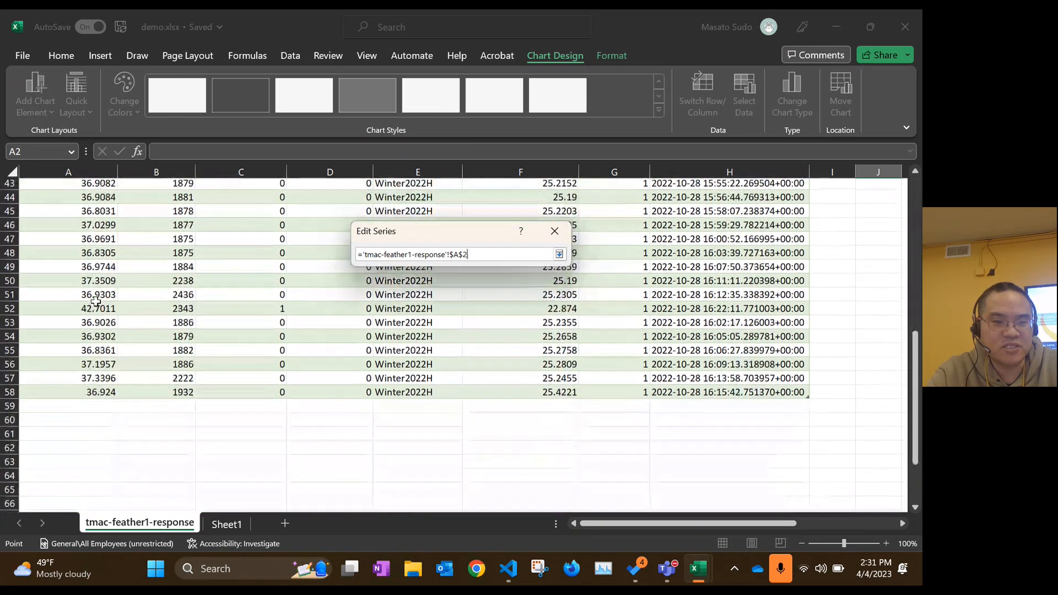
left_click_drag(96, 300, 85, 388)
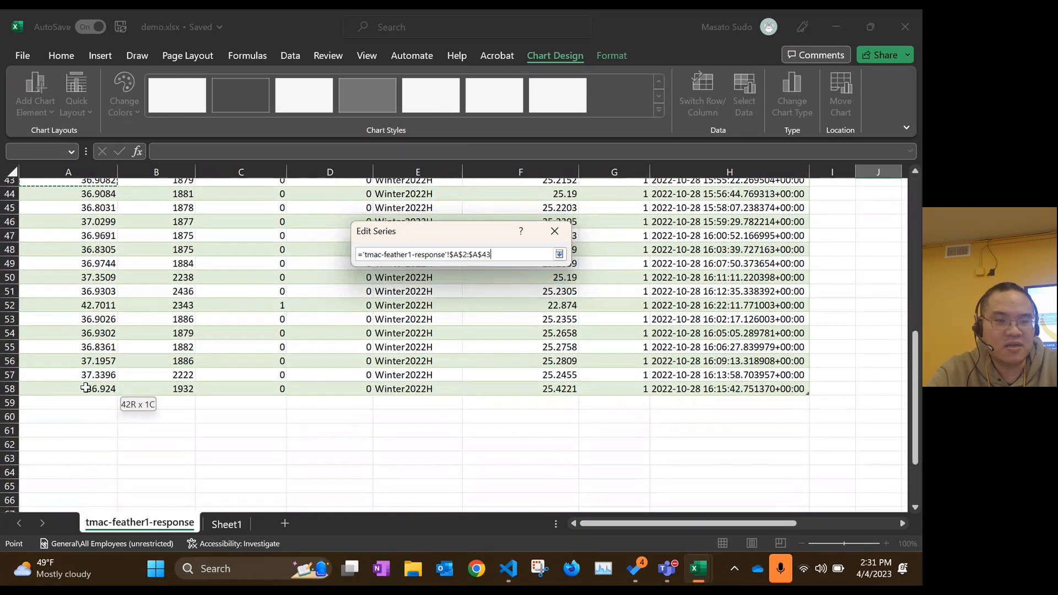
left_click(85, 389)
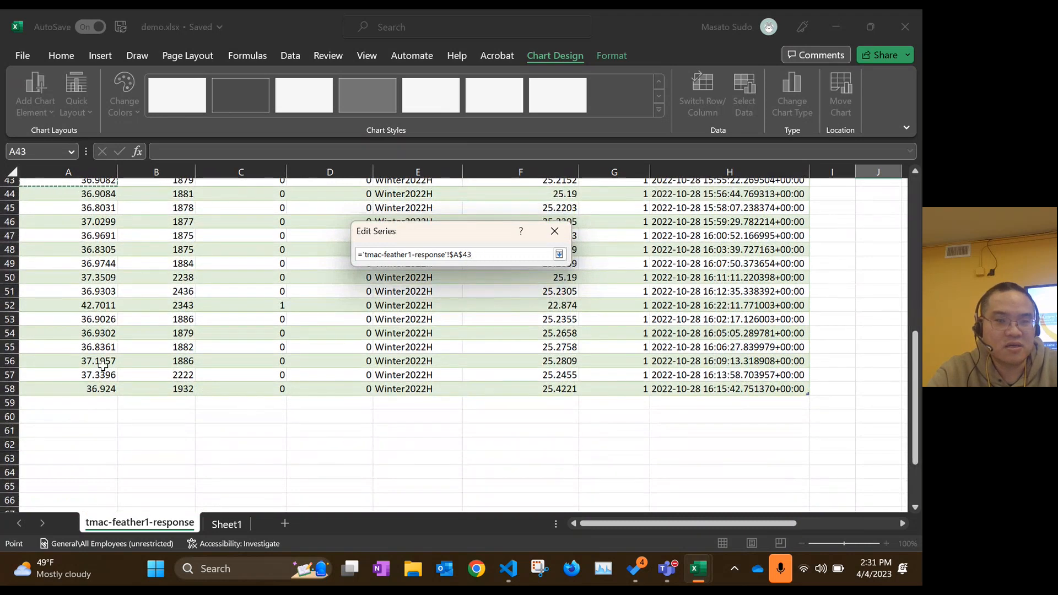
scroll(94, 331, "up", 9)
left_click(90, 331)
scroll(100, 325, "up", 5)
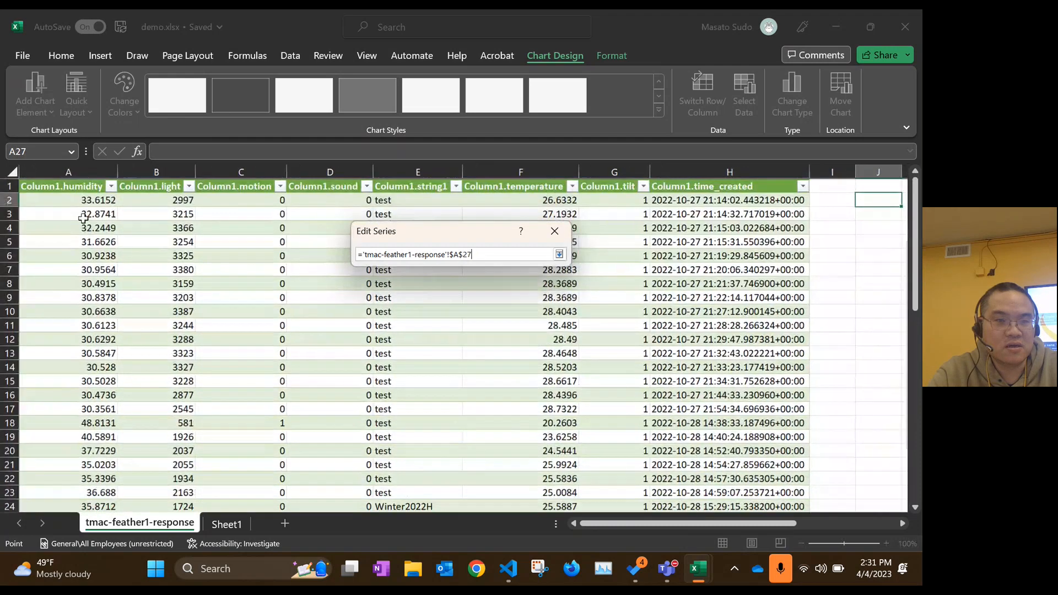
Set the humidity series values to the range A2:A58 and accept the series.
left_click(78, 200)
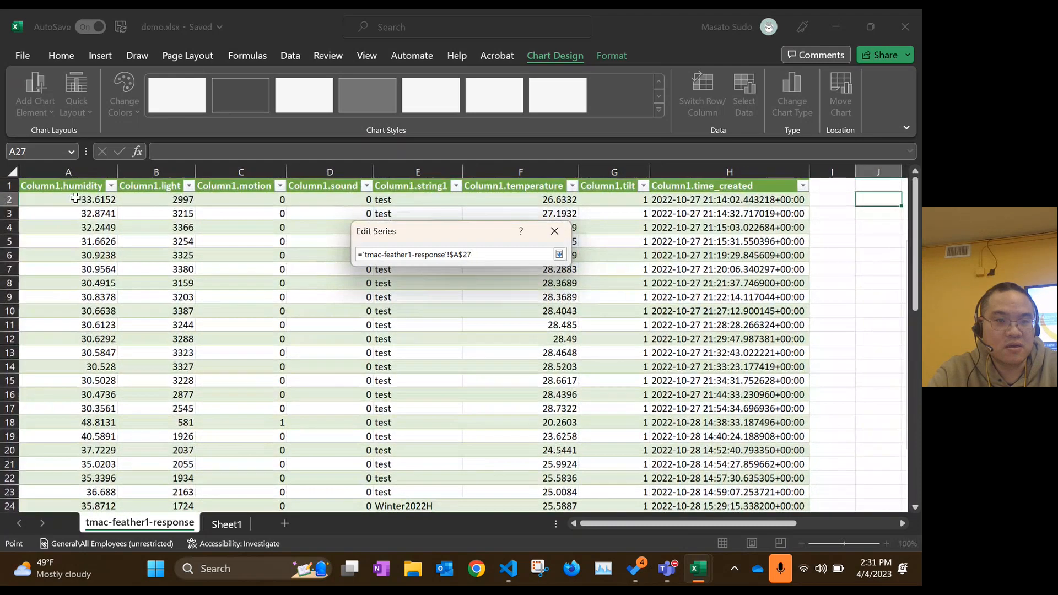
scroll(97, 276, "down", 8)
scroll(98, 285, "down", 5)
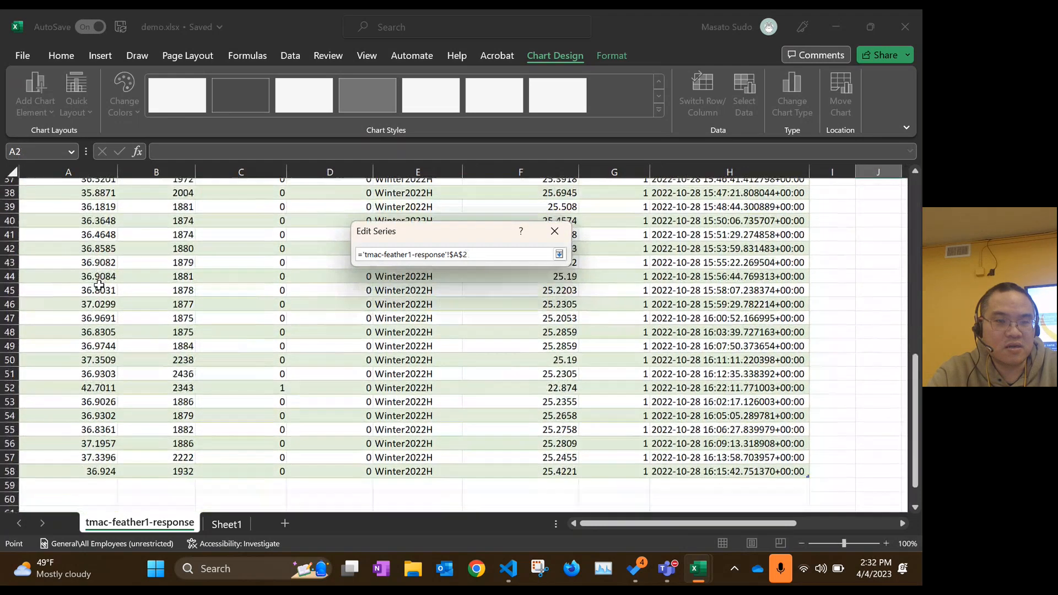
left_click(88, 412, "shift")
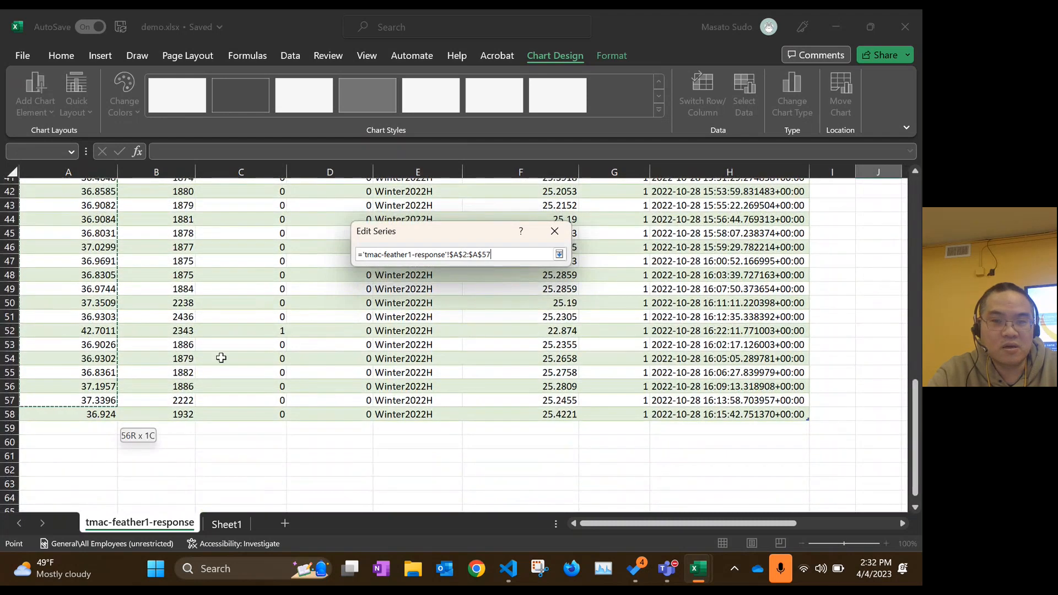
left_click(91, 417, "shift")
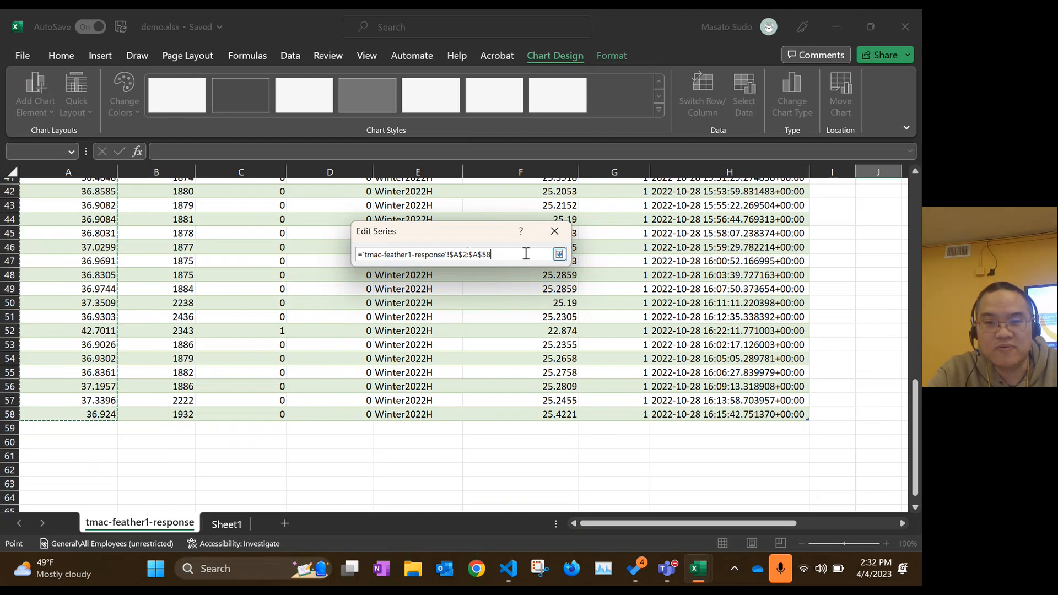
key("Return")
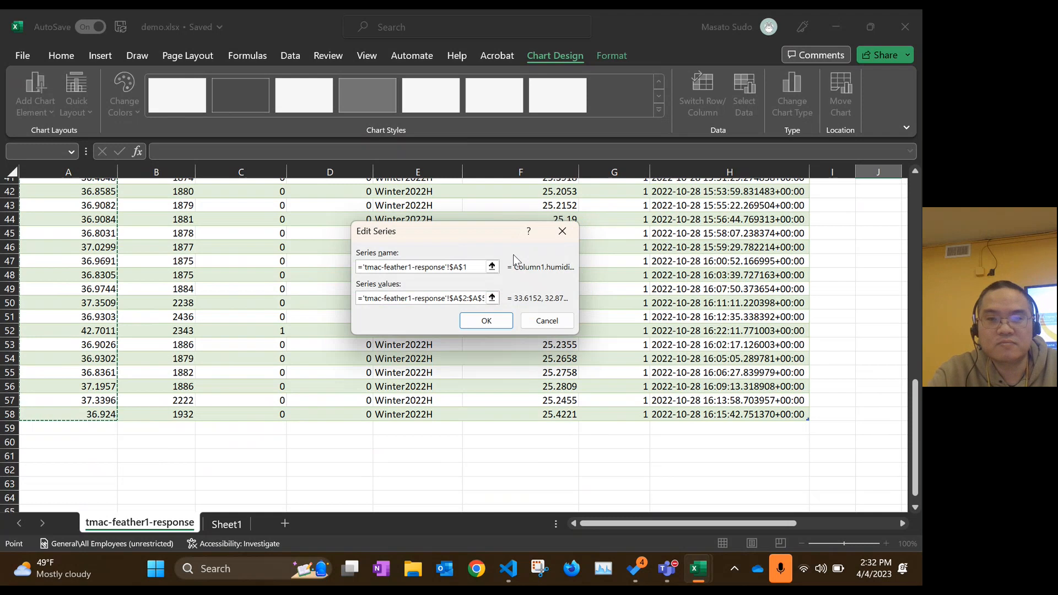
left_click(496, 319)
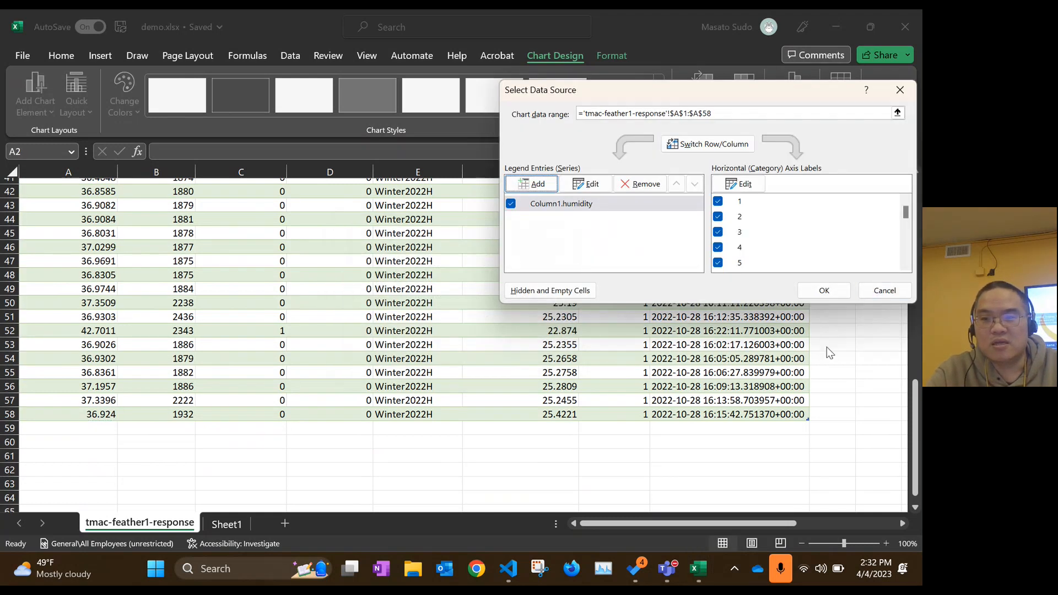
Use the Column1.time_created values in H2:H58 as the chart's horizontal axis labels and apply the data source.
left_click(745, 186)
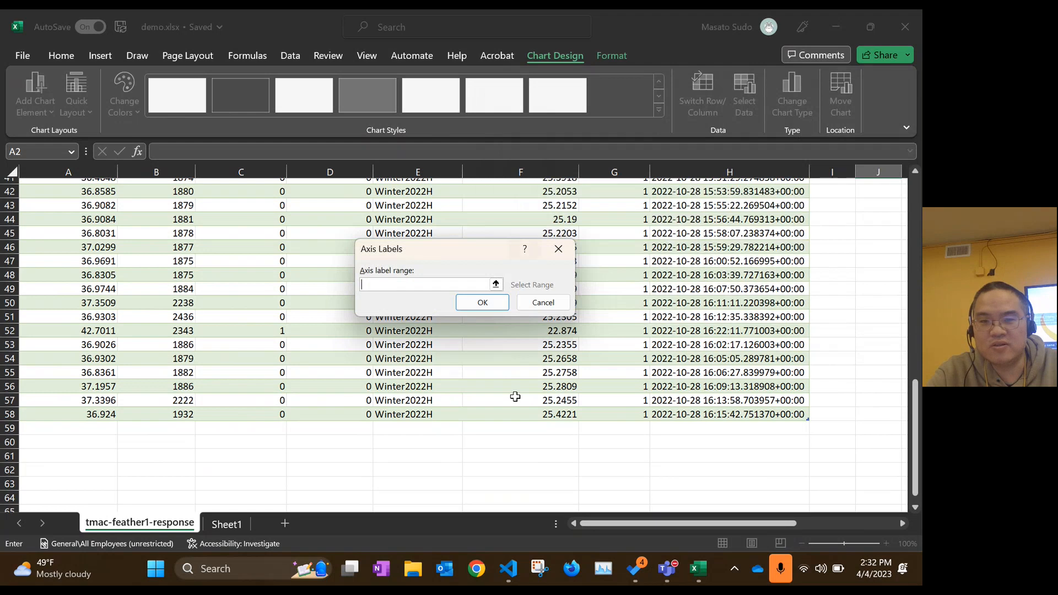
scroll(515, 397, "right", 6)
scroll(515, 397, "up", 8)
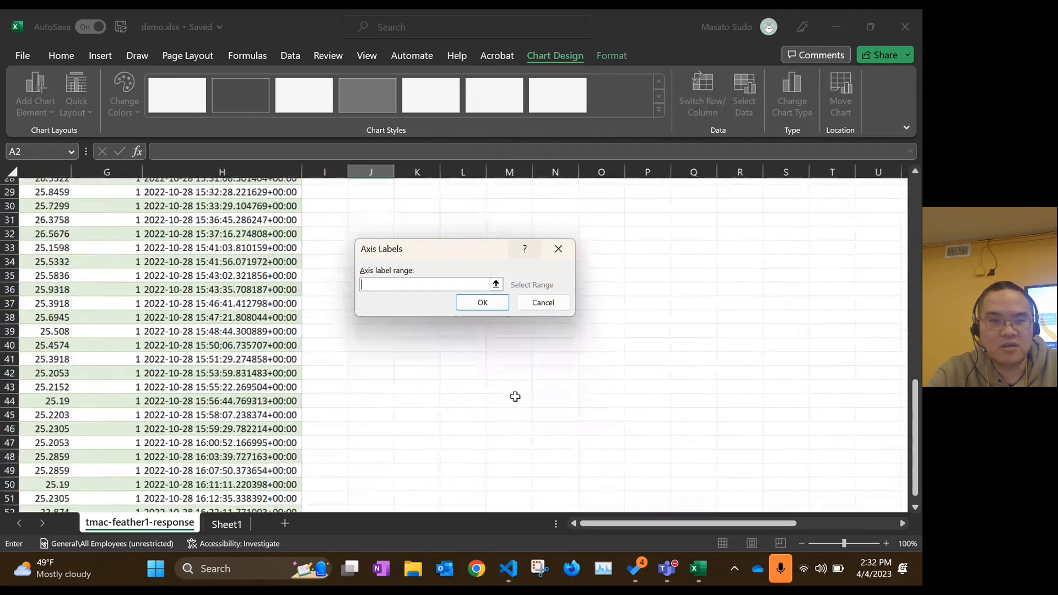
scroll(515, 396, "up", 6)
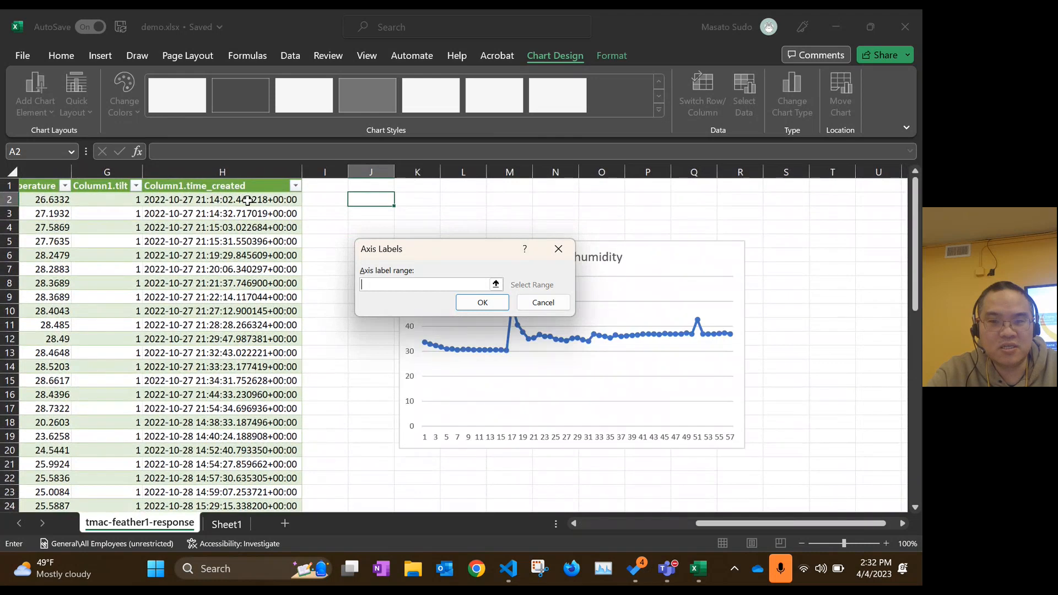
left_click(248, 200)
scroll(253, 312, "down", 6)
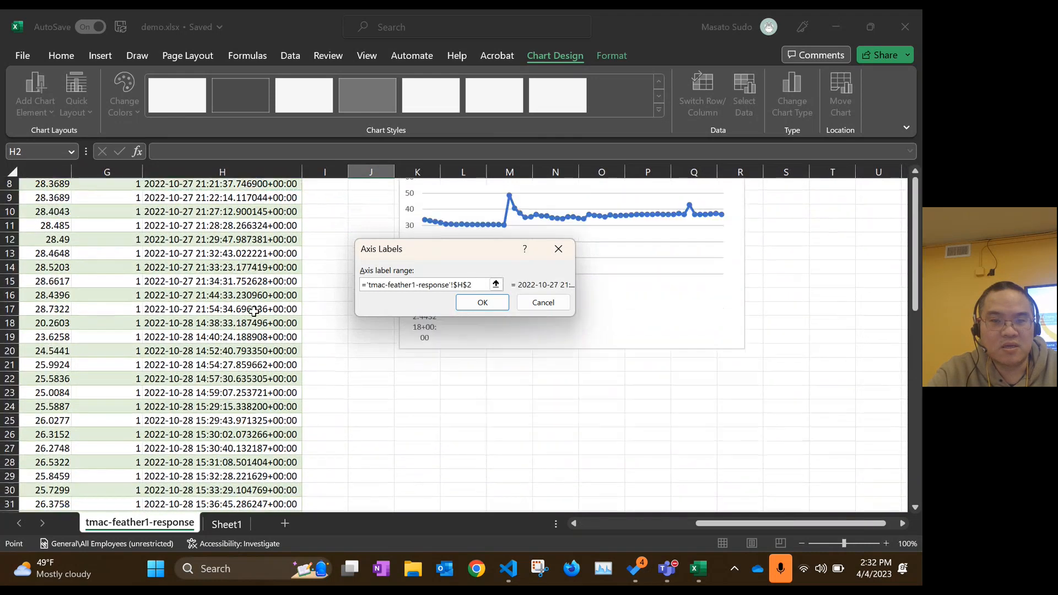
scroll(254, 312, "down", 3)
scroll(254, 311, "down", 3)
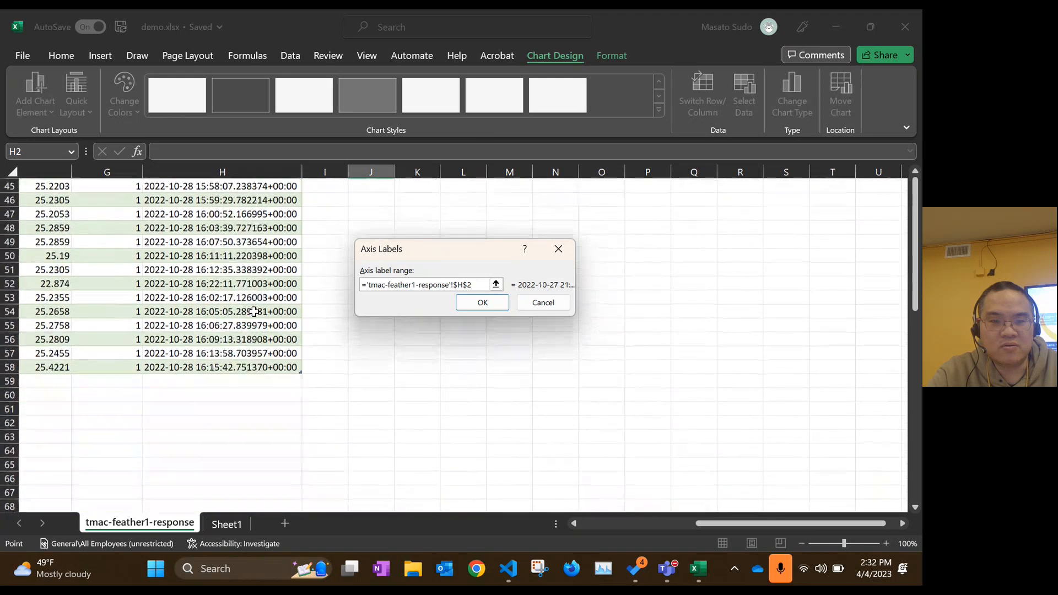
left_click(237, 355, "shift")
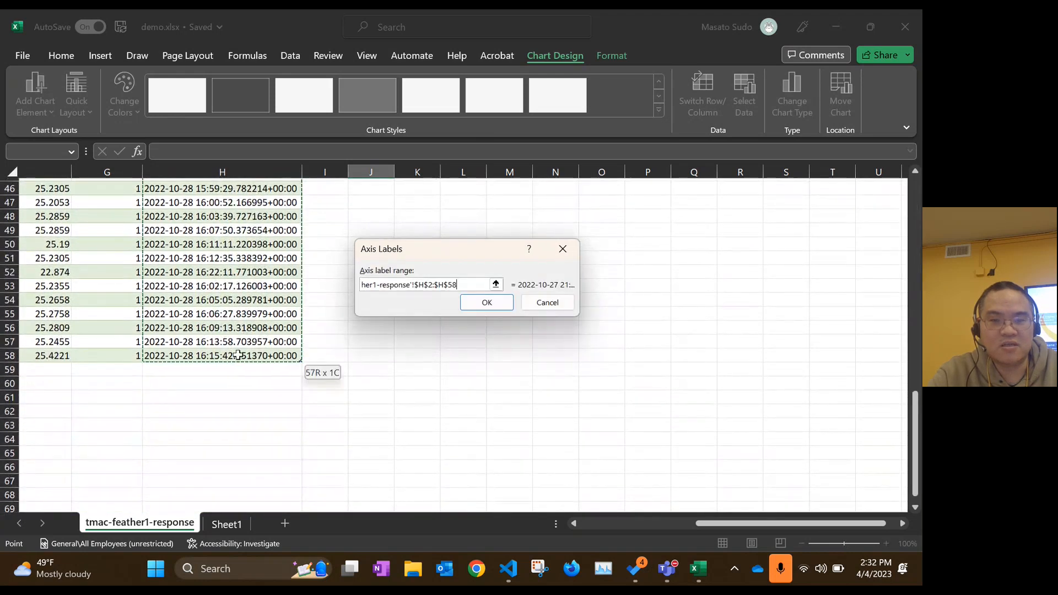
left_click(491, 306)
left_click(824, 291)
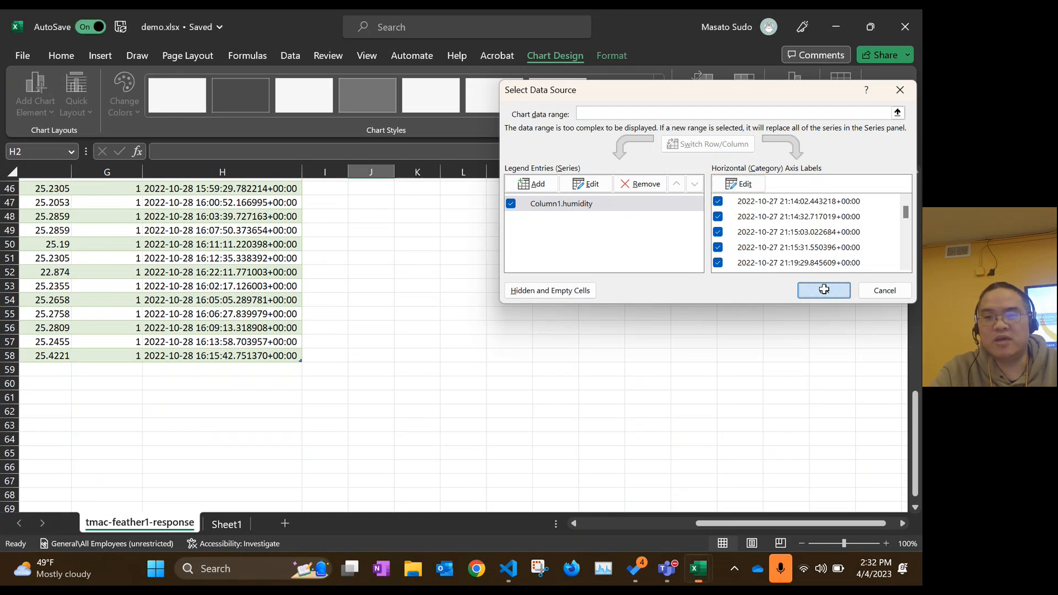
Examine the finished humidity chart and the table's other columns, including the Column1.temperature header and its first value.
scroll(569, 338, "up", 15)
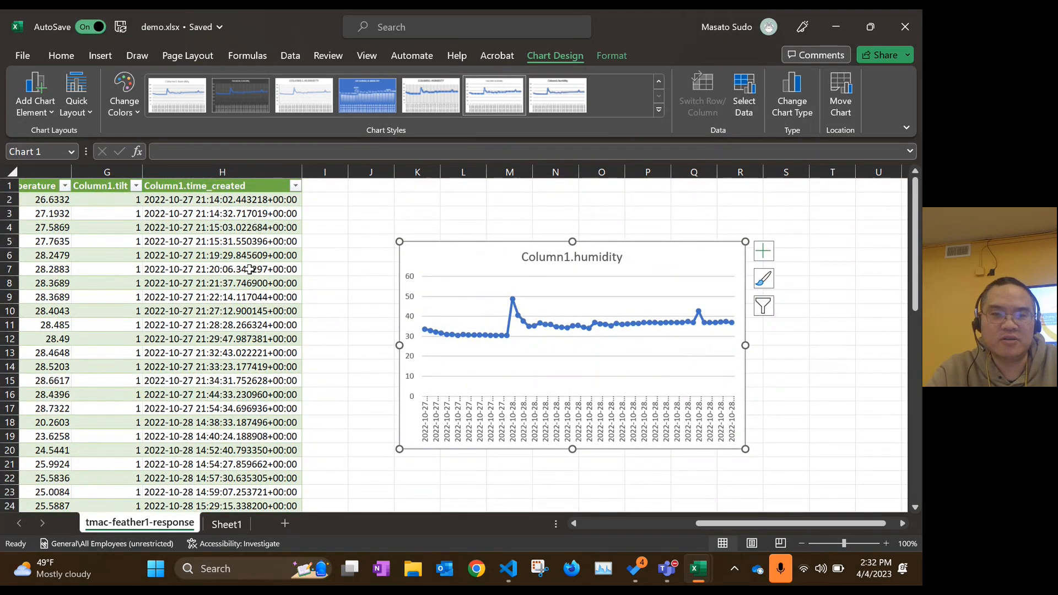
scroll(250, 269, "left", 5)
scroll(250, 269, "left", 2)
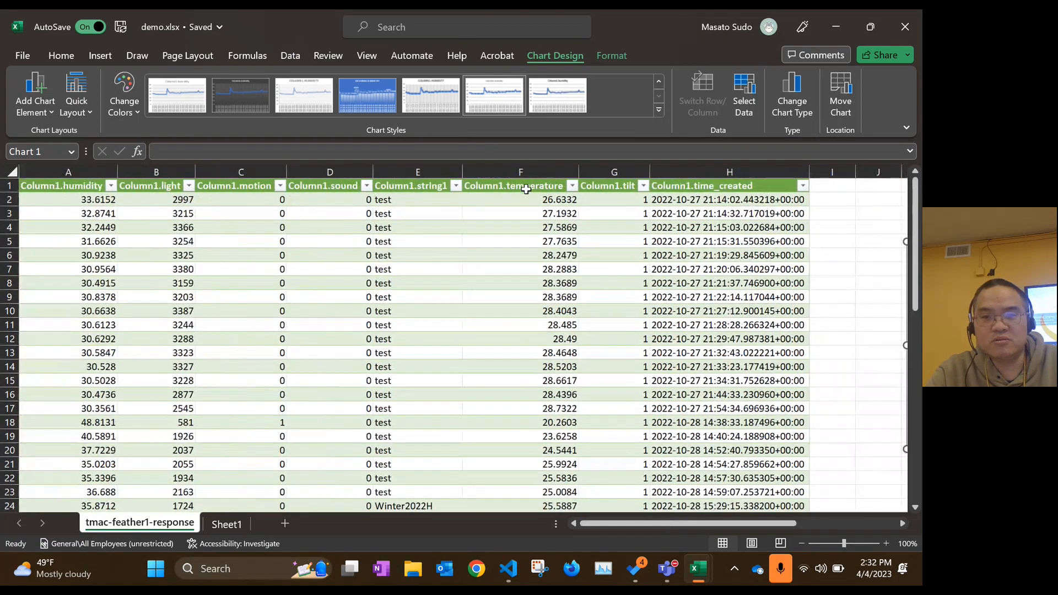
scroll(579, 264, "right", 2)
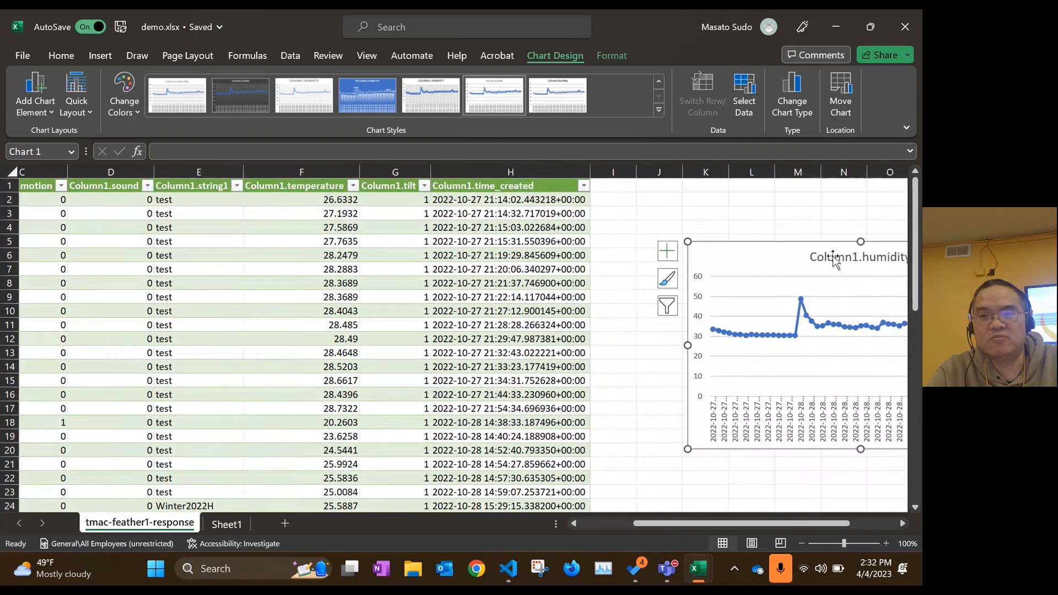
left_click(304, 188)
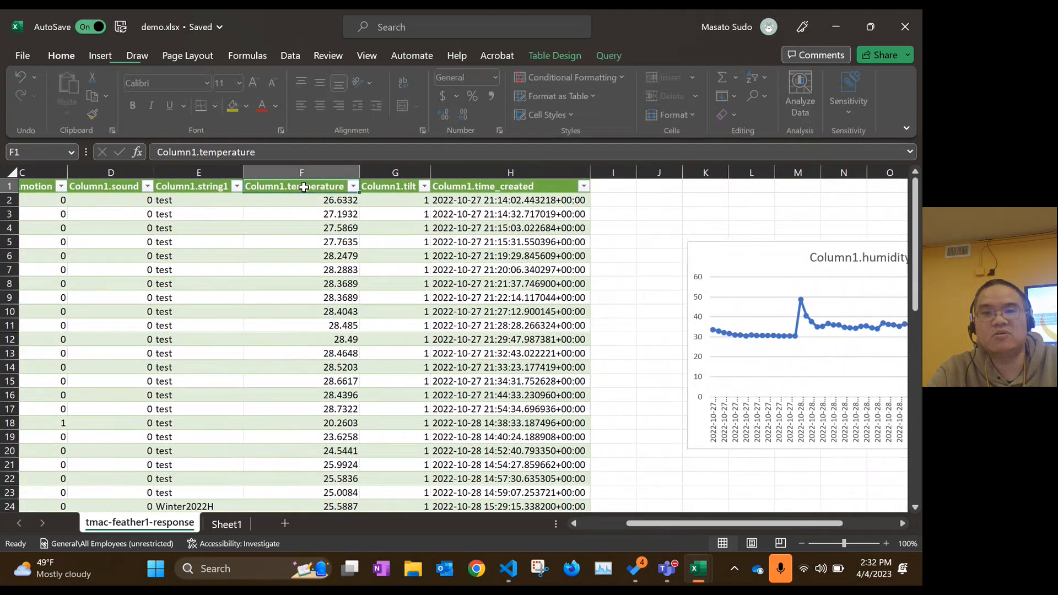
left_click(309, 200)
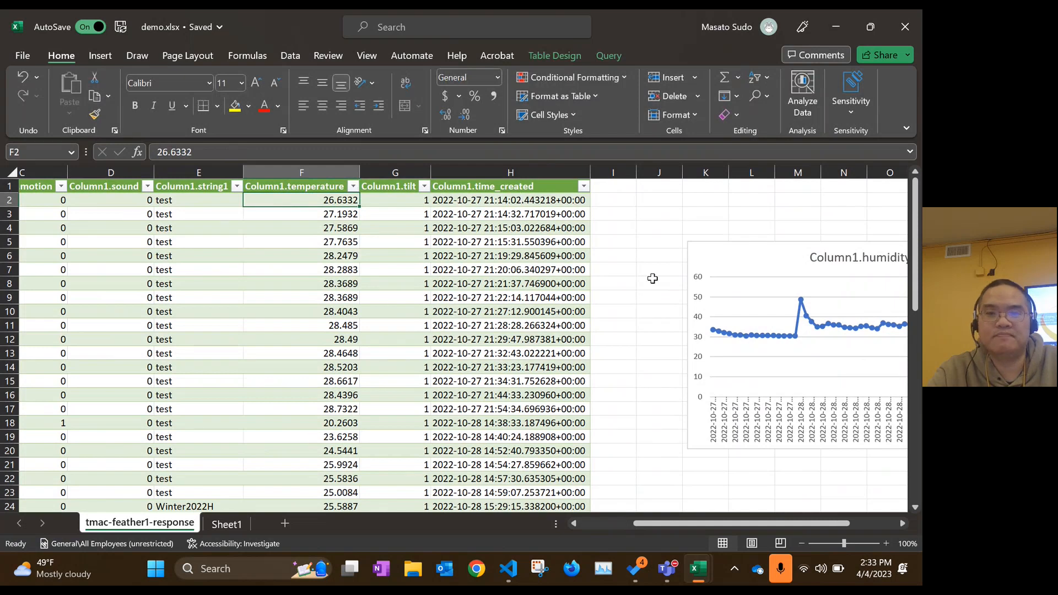
scroll(617, 315, "right", 3)
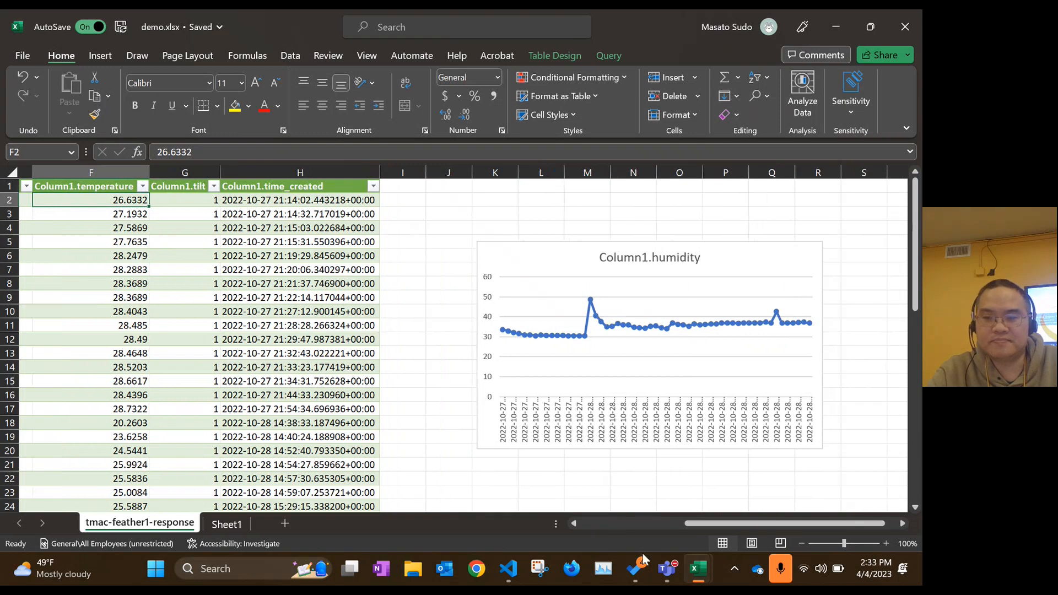
Switch to the Teams meeting window and open the additional meeting options to reach the recording and transcription controls.
left_click(666, 573)
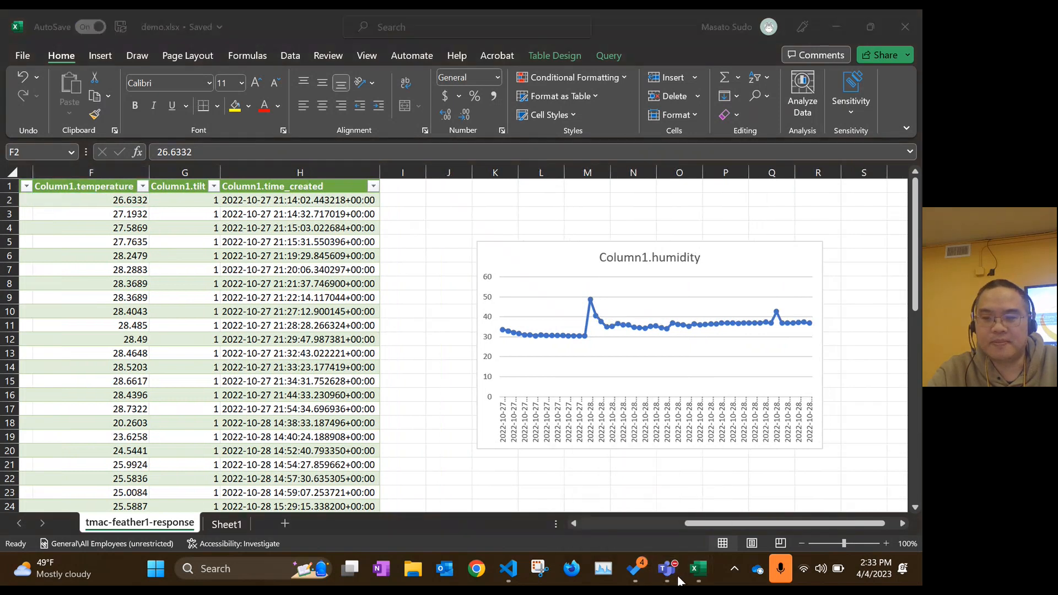
left_click(677, 445)
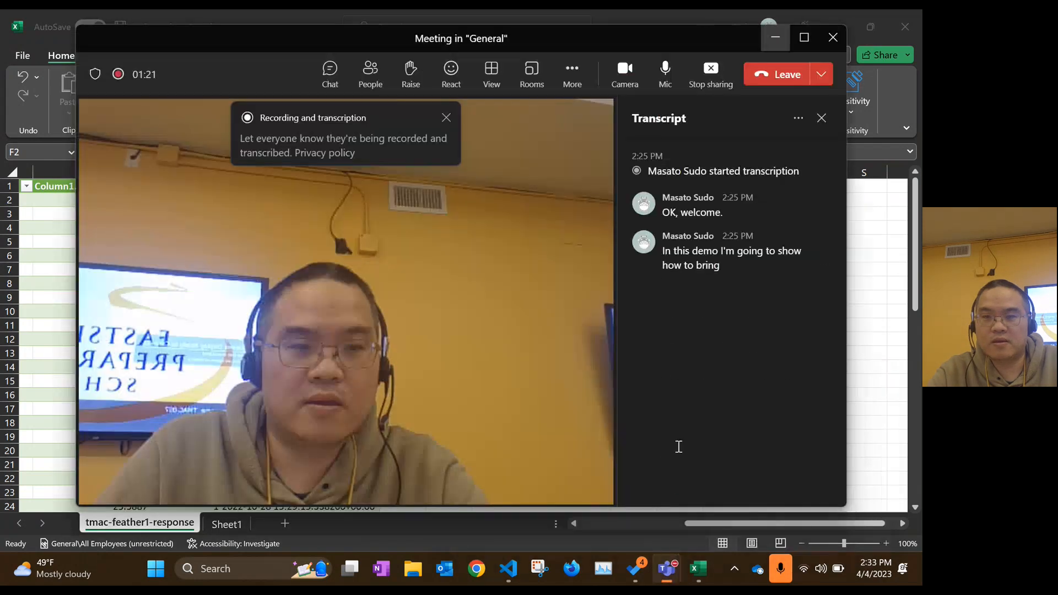
left_click(571, 71)
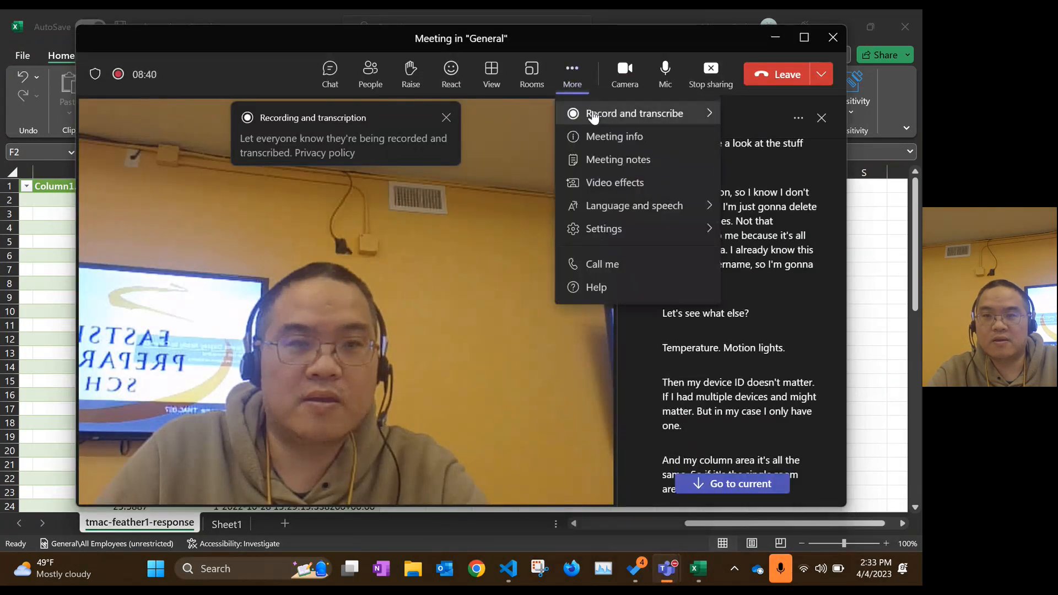